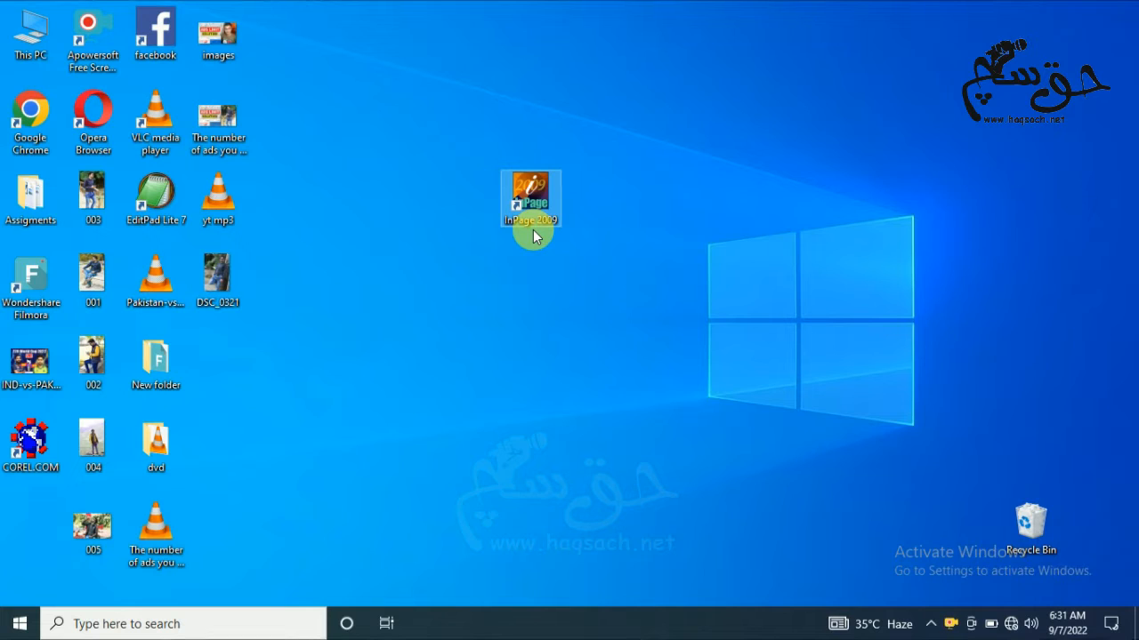
# Launch InPage 2009 from the desktop and dismiss the system registry warning.
pyautogui.doubleClick(543, 185)
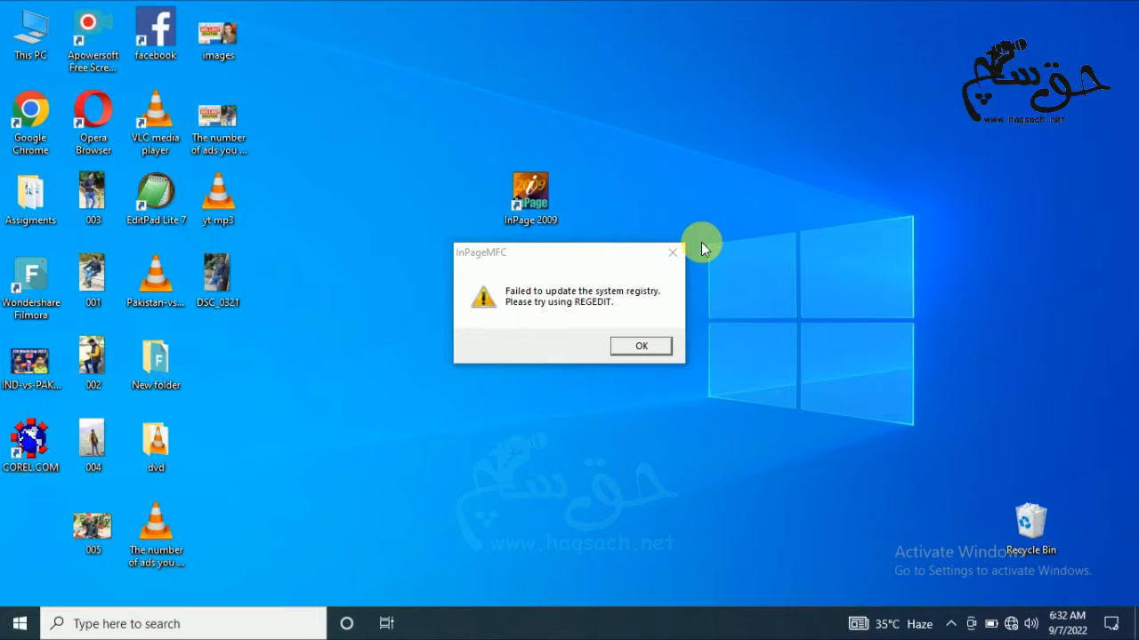
pyautogui.click(637, 347)
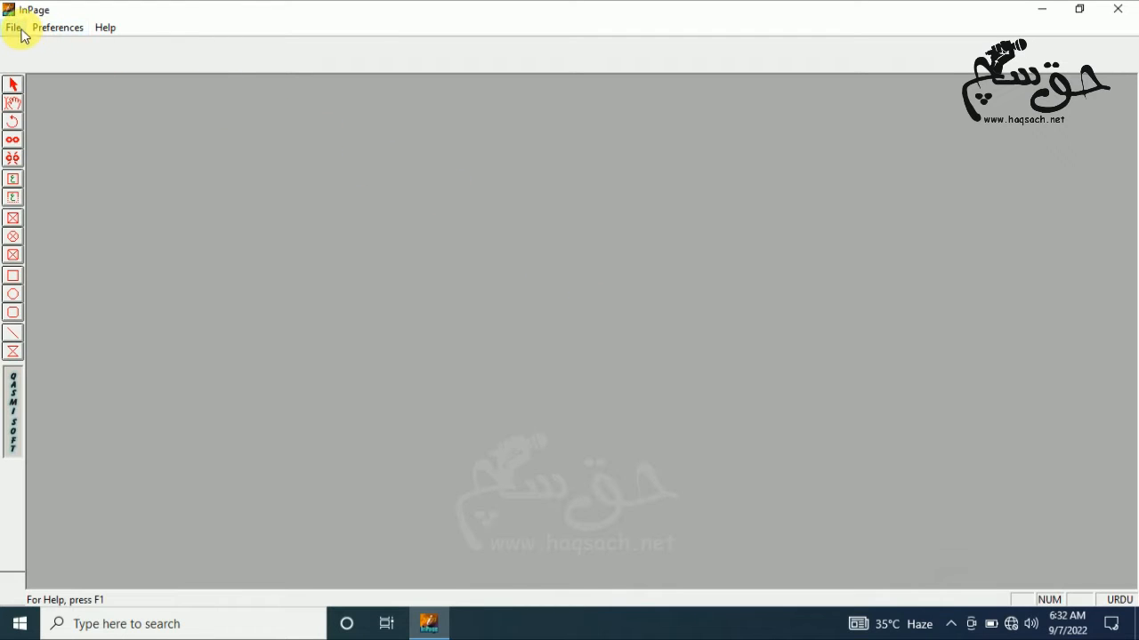
# Set the keyboard layout to Phonetic in the keyboard preferences and confirm.
pyautogui.click(18, 29)
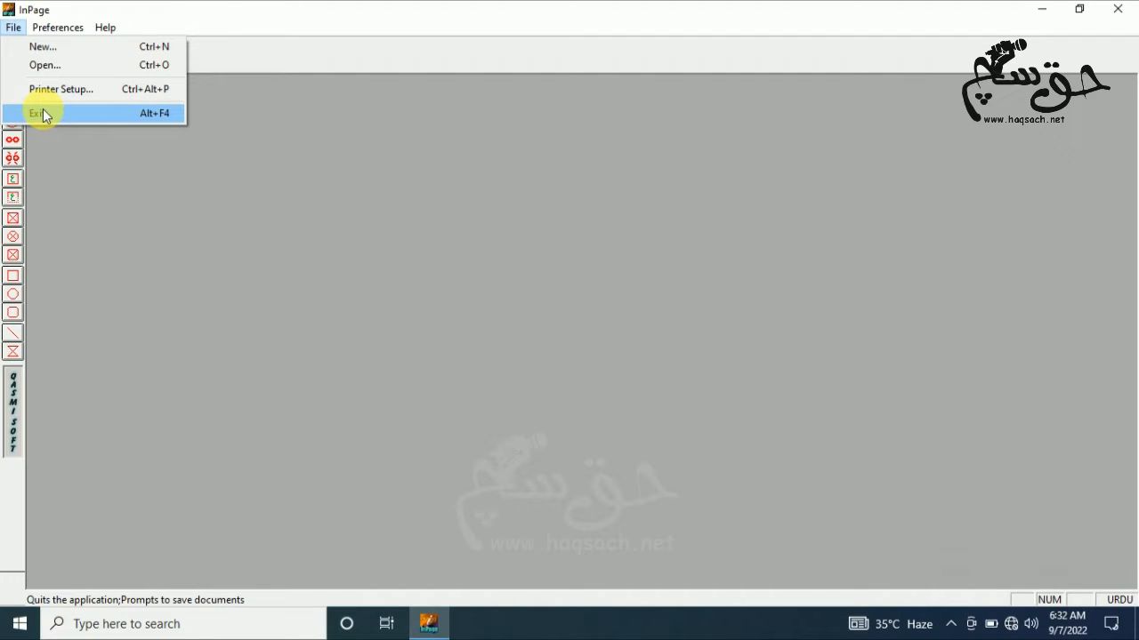
pyautogui.moveTo(64, 29)
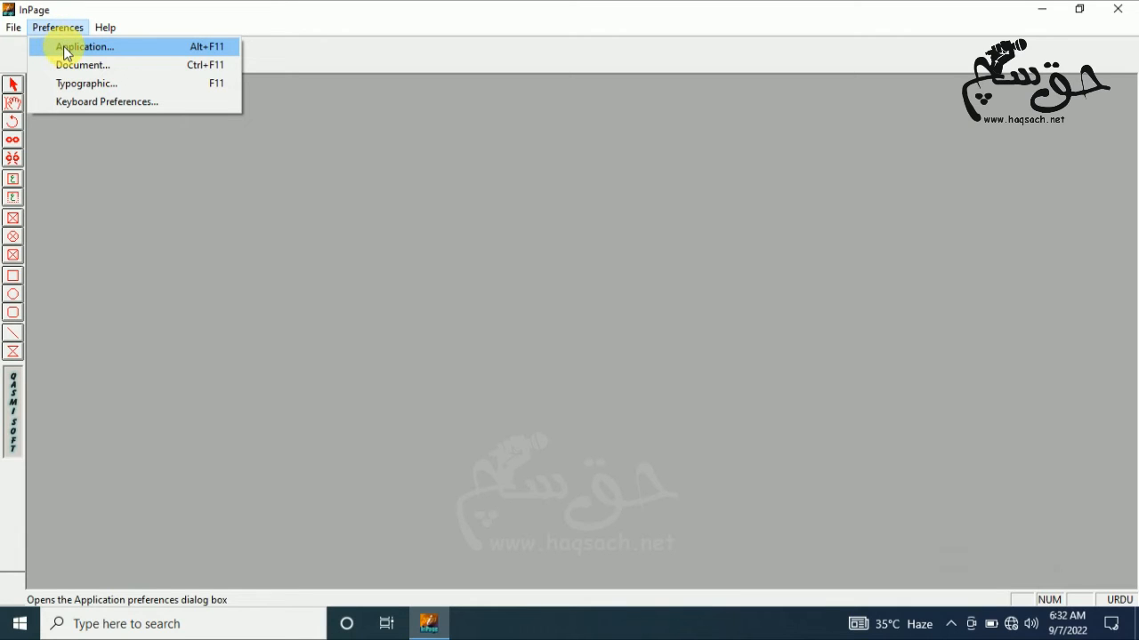
pyautogui.click(102, 103)
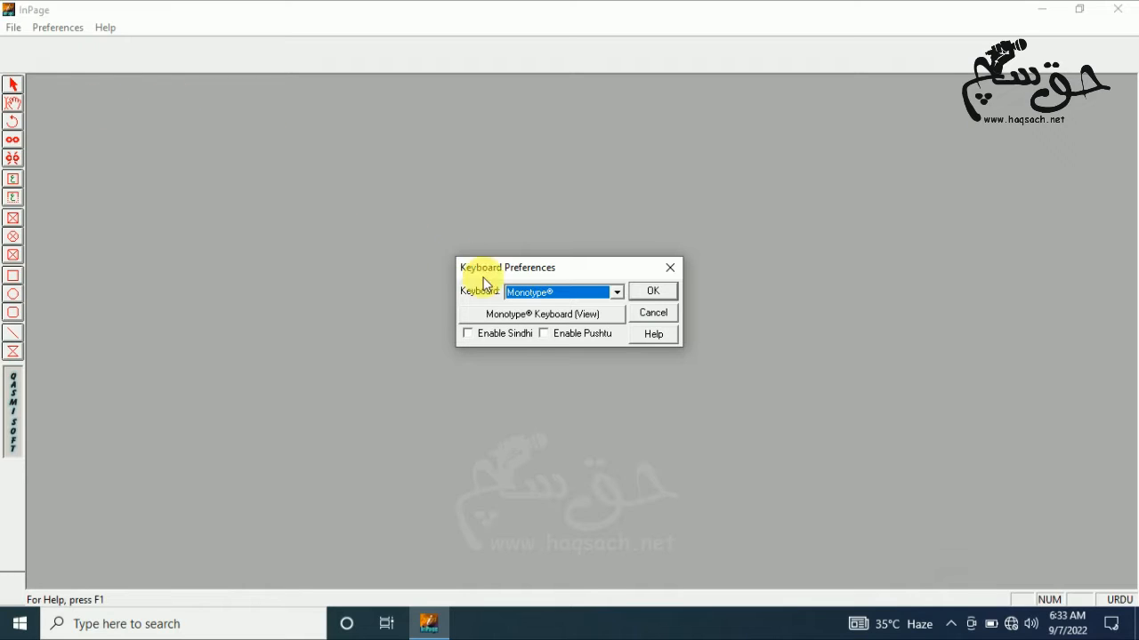
pyautogui.click(525, 295)
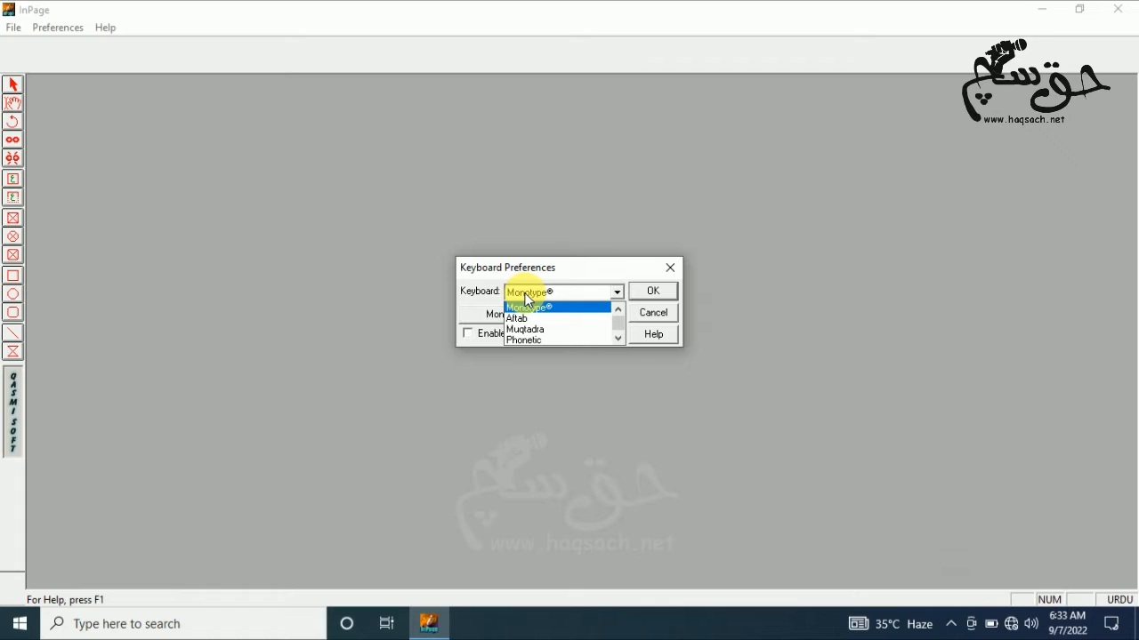
pyautogui.click(531, 341)
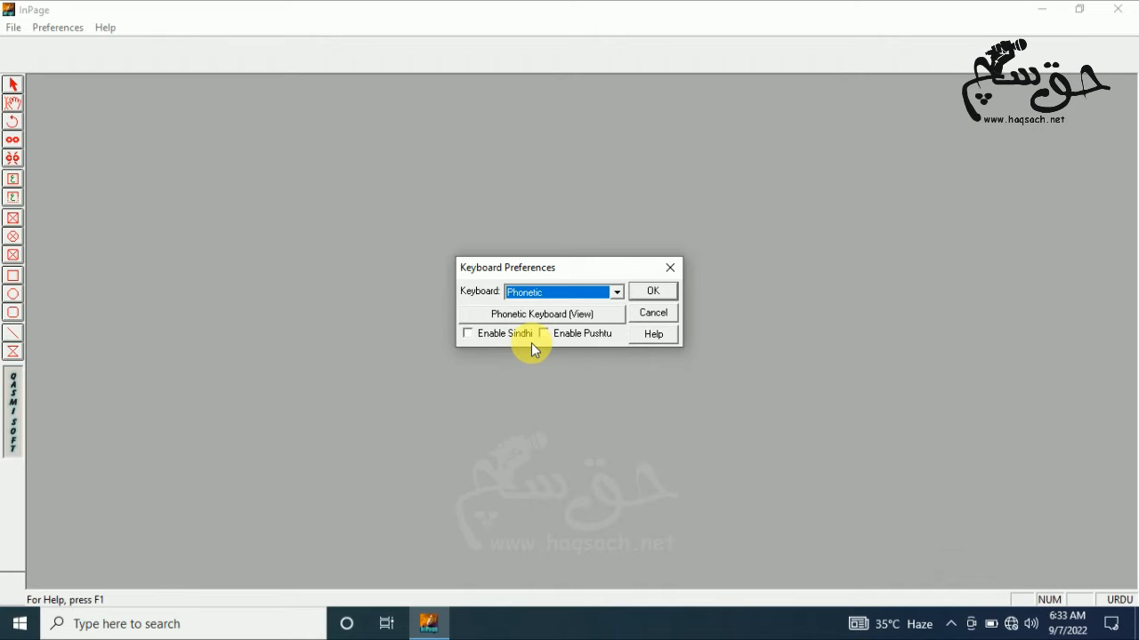
pyautogui.click(644, 296)
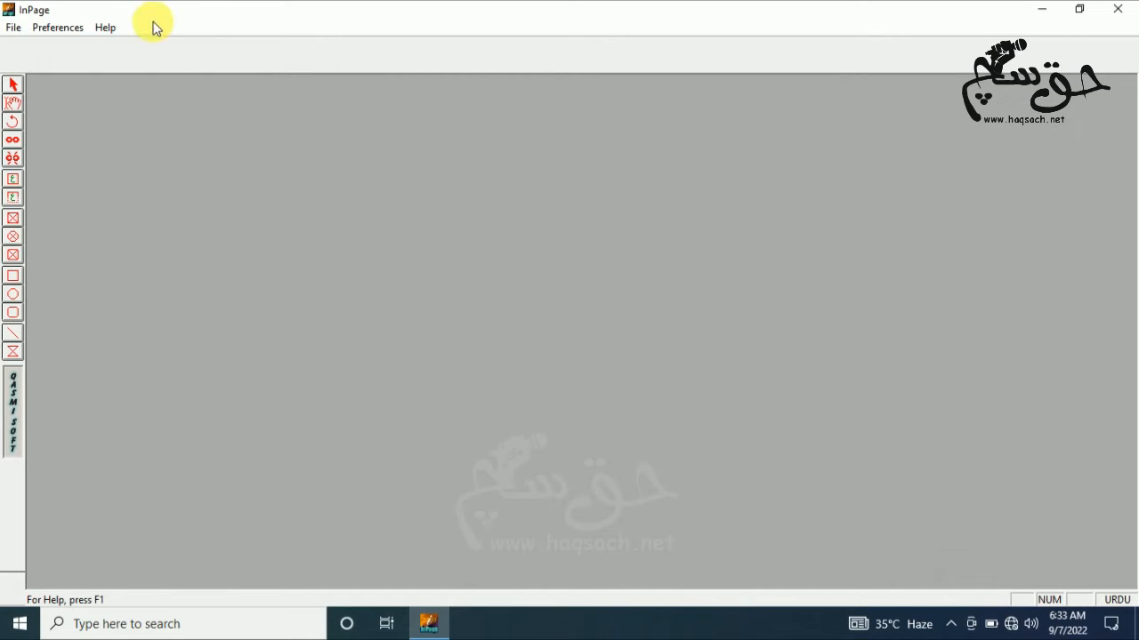
pyautogui.click(106, 30)
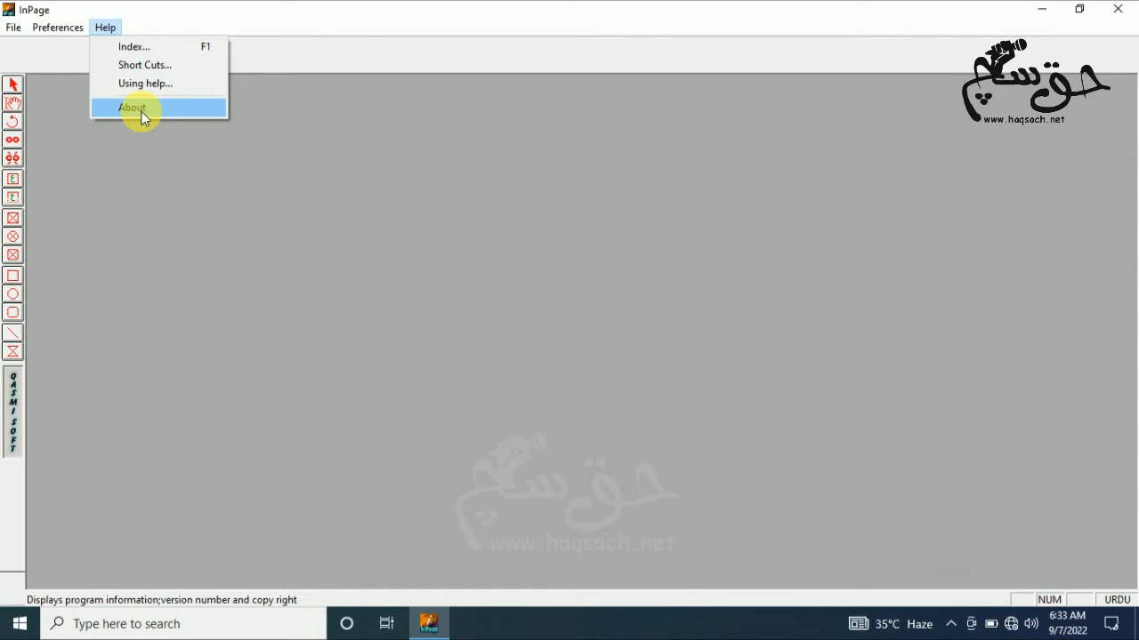
pyautogui.click(72, 137)
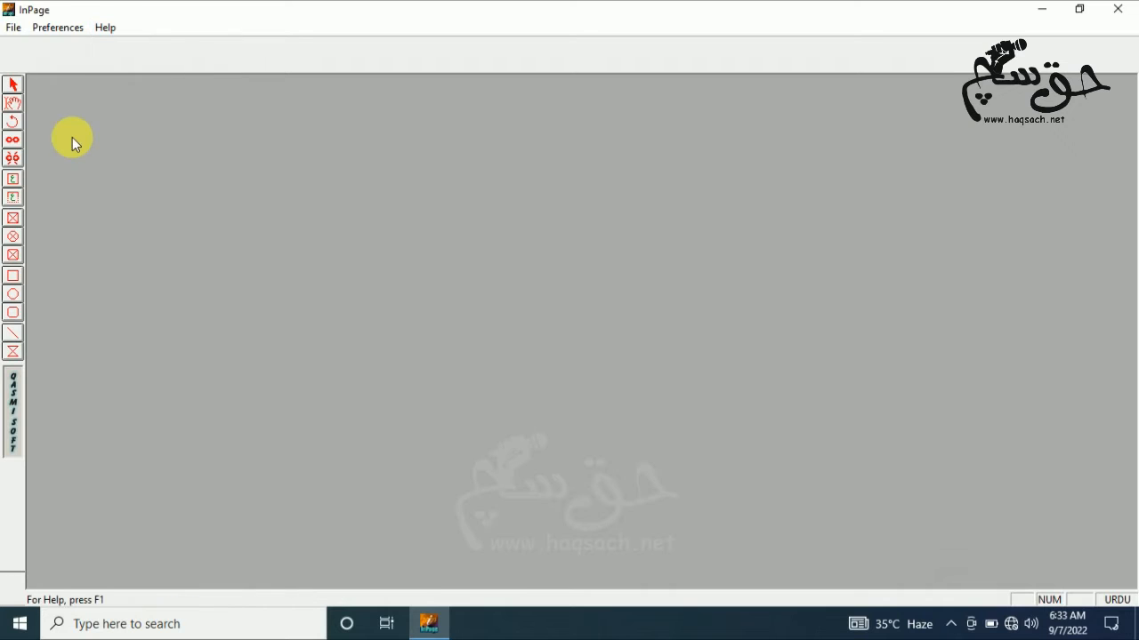
# Start a new document to bring up its page settings.
pyautogui.click(20, 30)
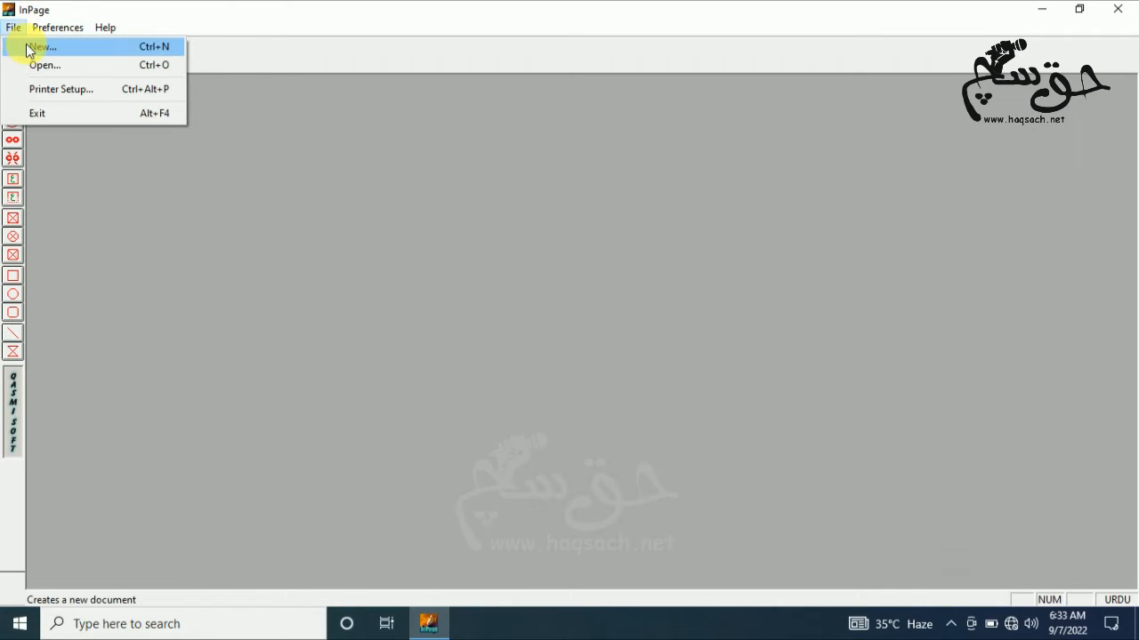
pyautogui.click(30, 49)
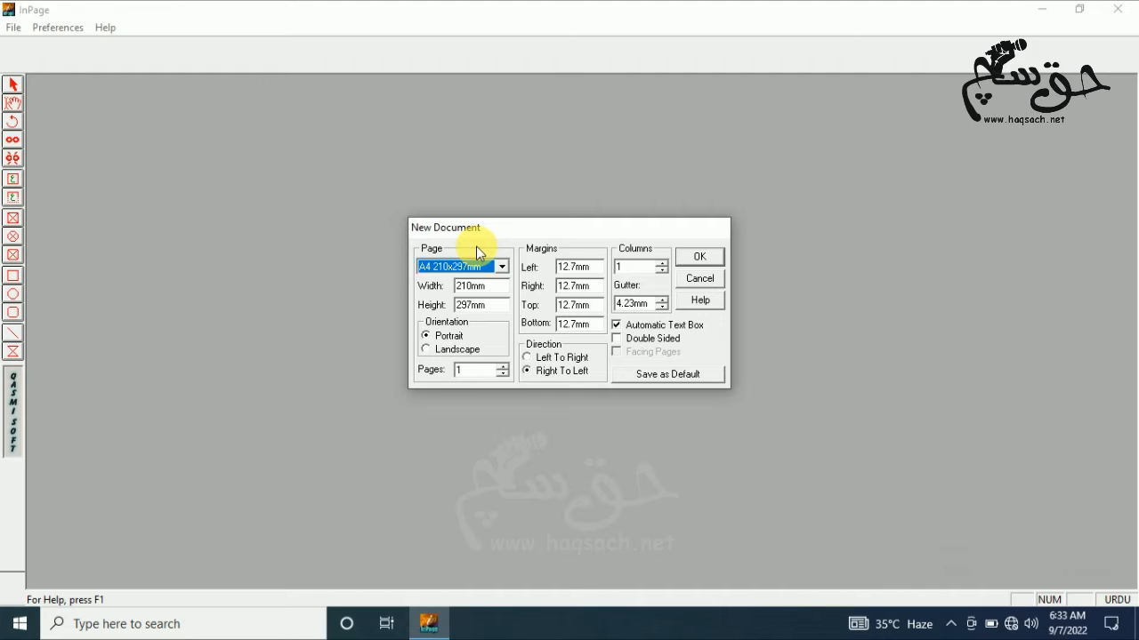
# Set the new document's page size to Custom Size.
pyautogui.click(466, 271)
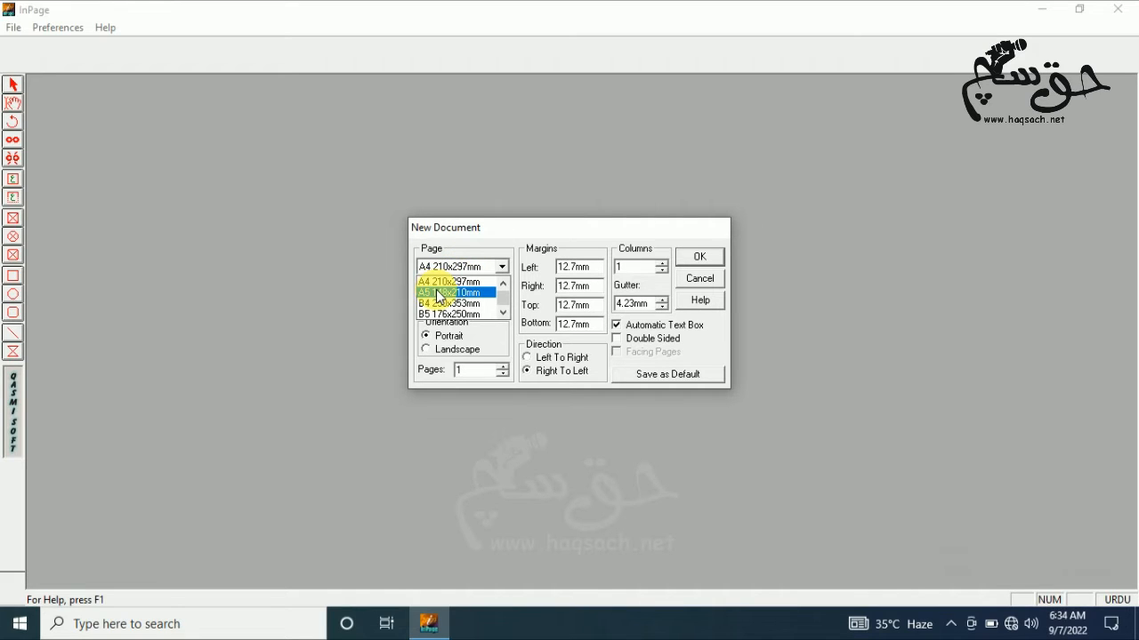
pyautogui.click(503, 313)
pyautogui.click(503, 313)
pyautogui.click(503, 313)
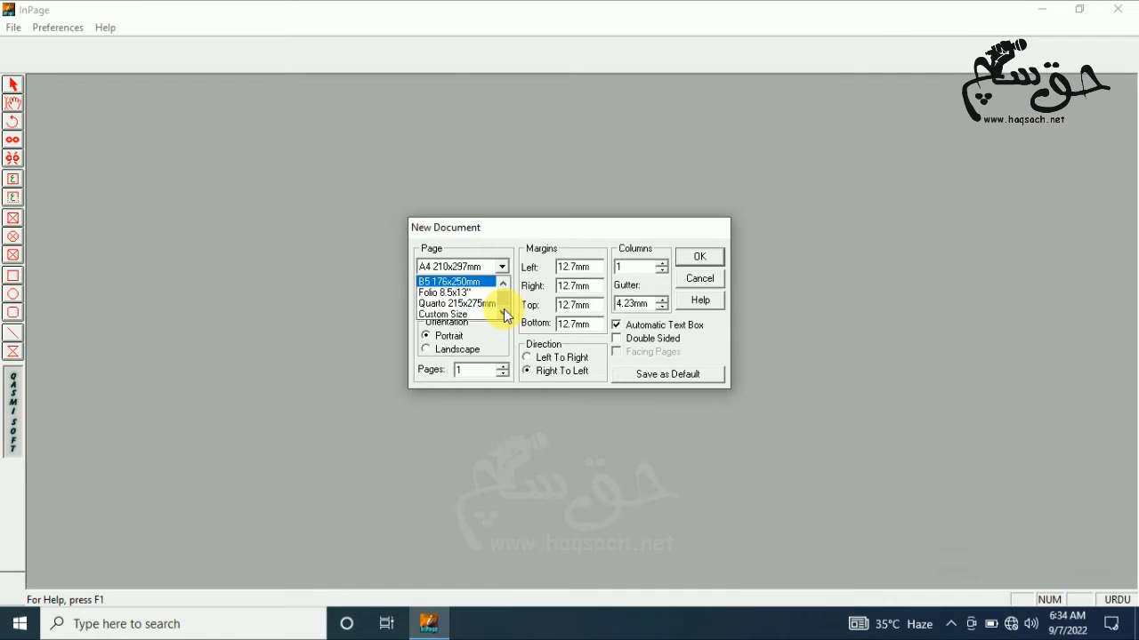
pyautogui.click(476, 314)
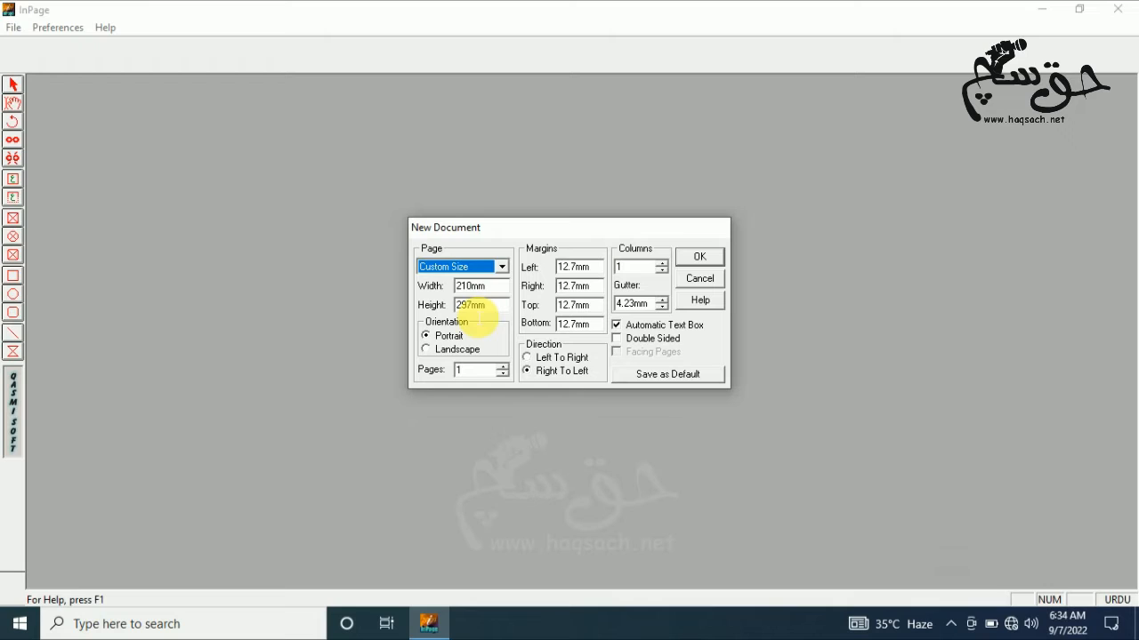
# Set the new document's page size to Letter 8.5x11".
pyautogui.click(503, 266)
pyautogui.click(504, 281)
pyautogui.click(504, 282)
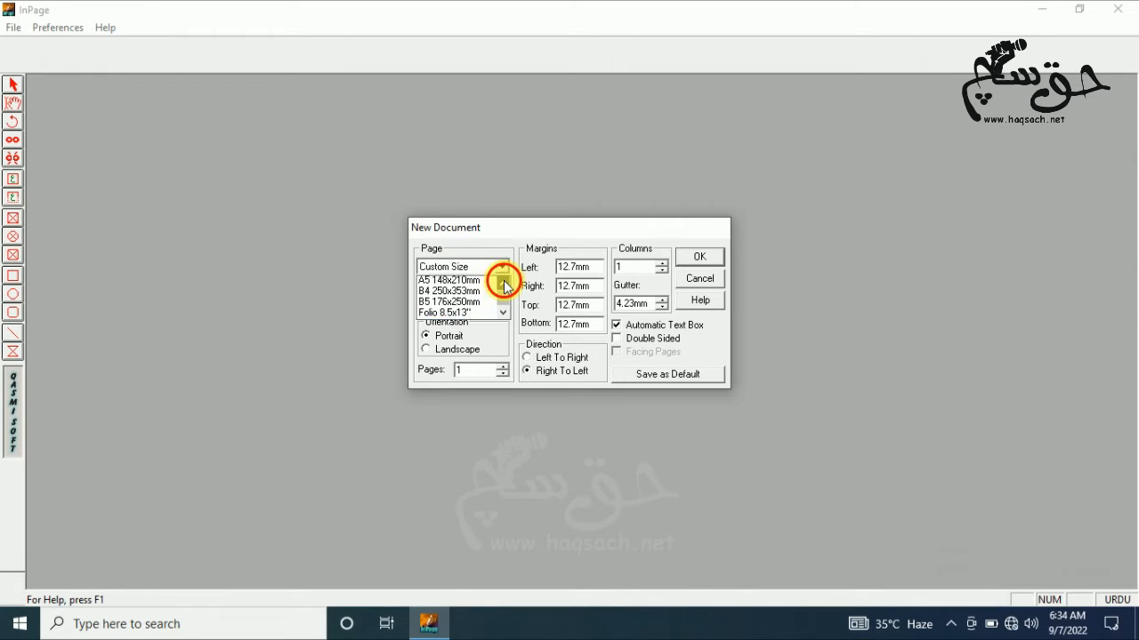
pyautogui.click(503, 282)
pyautogui.click(504, 282)
pyautogui.click(503, 282)
pyautogui.click(503, 282)
pyautogui.click(504, 282)
pyautogui.click(503, 282)
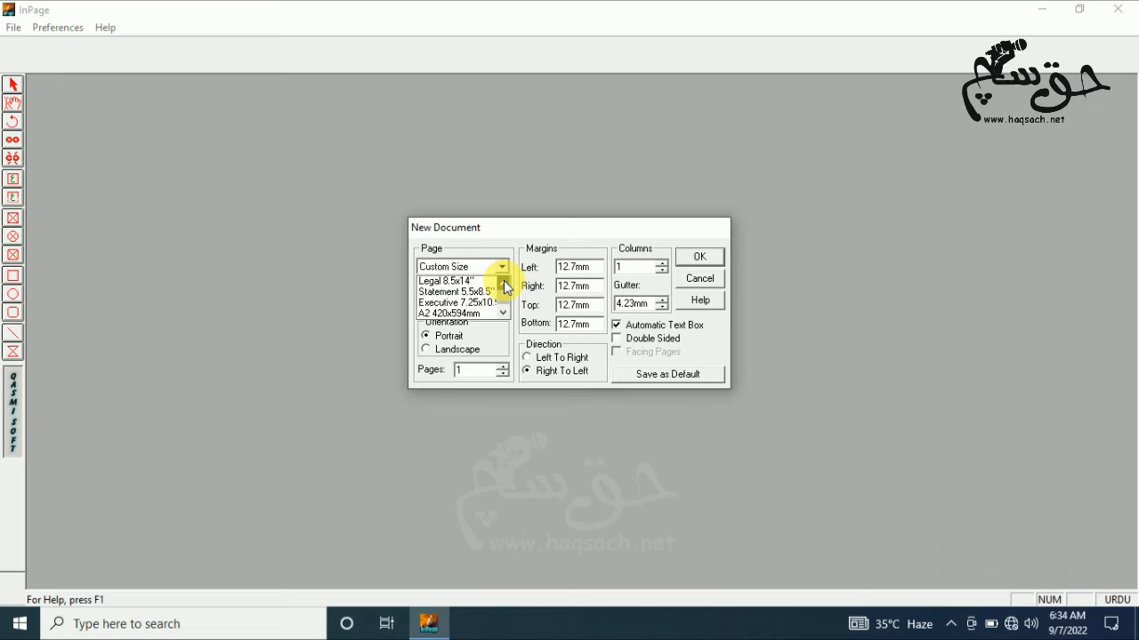
pyautogui.click(504, 282)
pyautogui.click(503, 282)
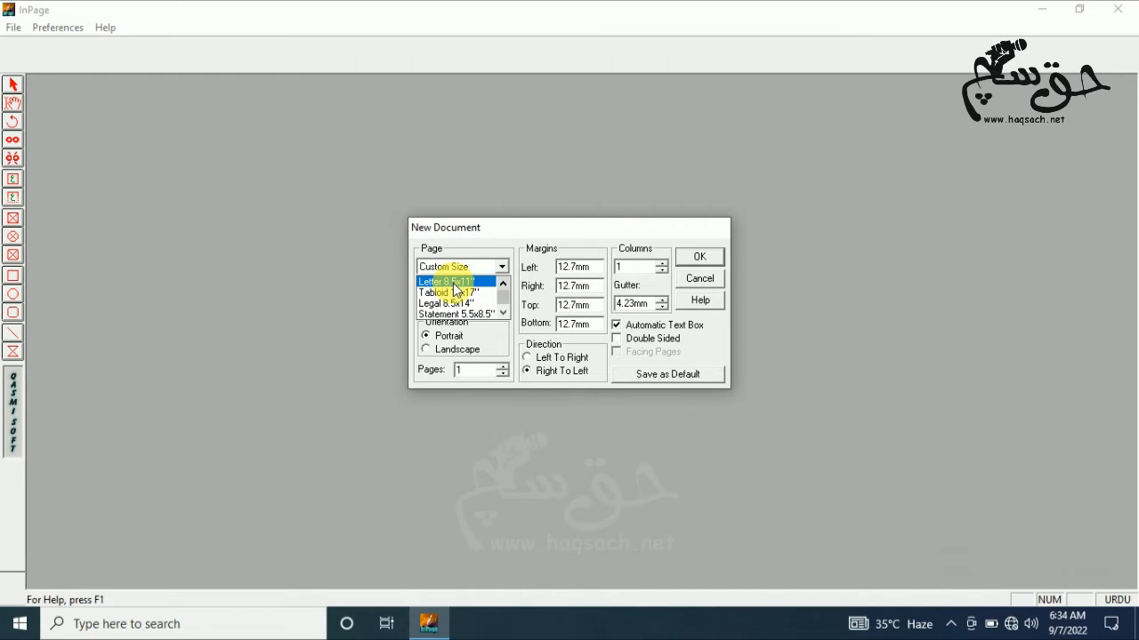
pyautogui.click(463, 284)
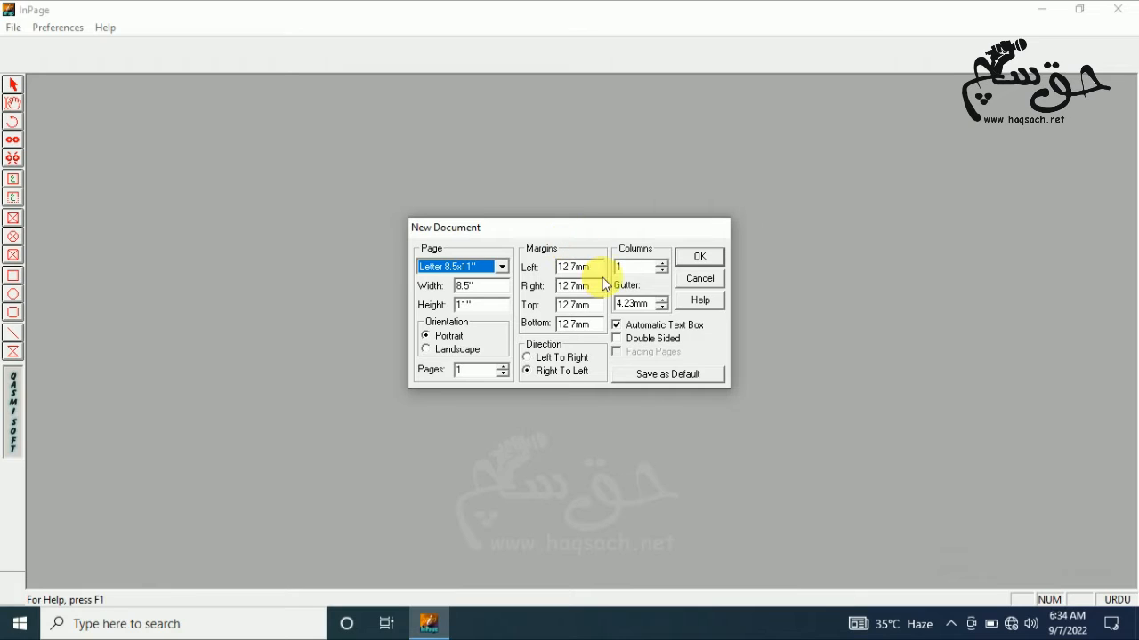
# Try landscape, return the page orientation to Portrait, and create the new document.
pyautogui.click(635, 266)
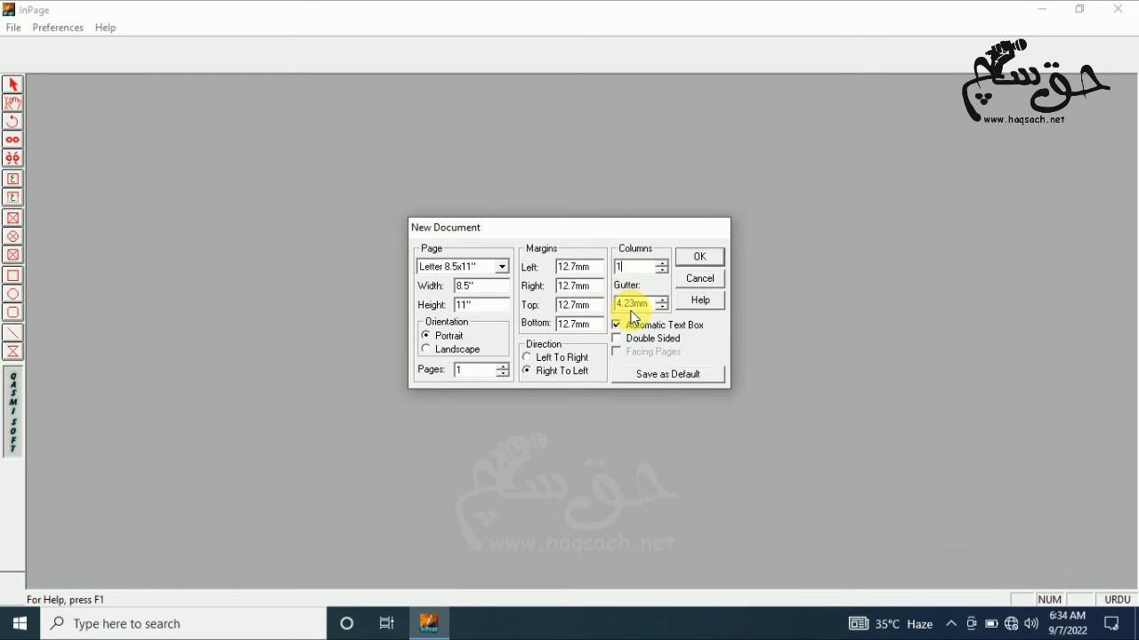
pyautogui.click(427, 351)
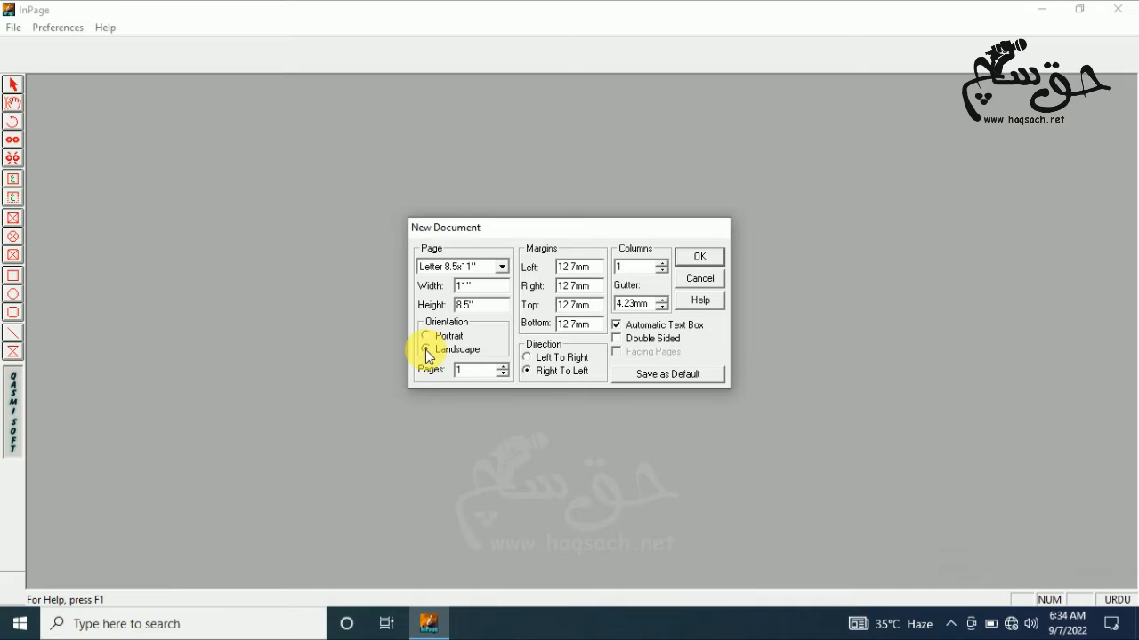
pyautogui.click(426, 336)
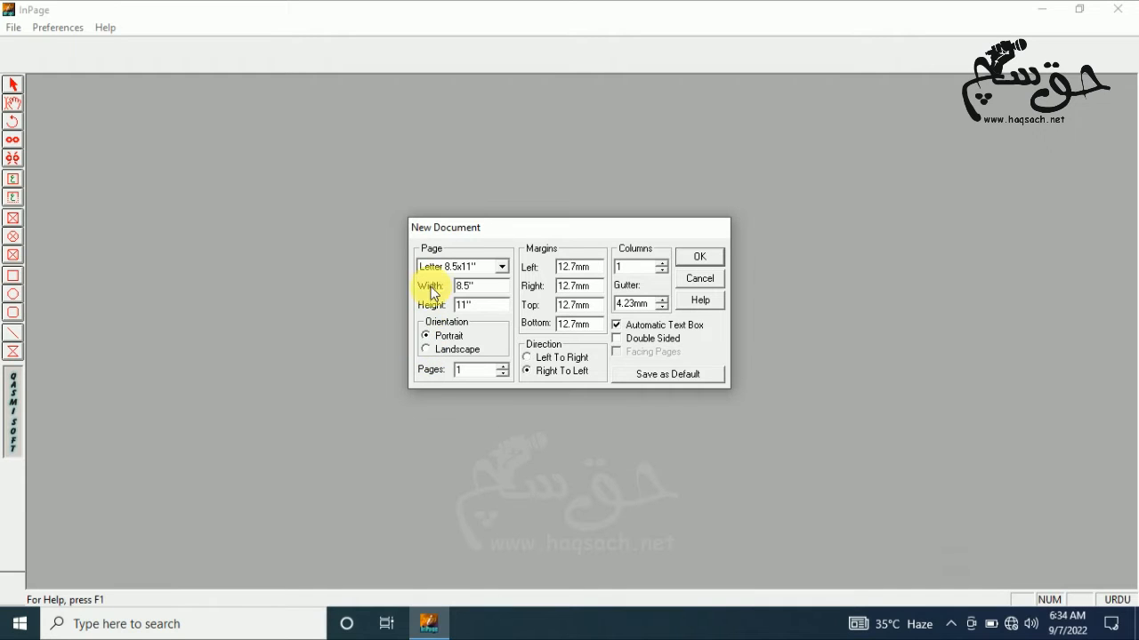
pyautogui.click(444, 269)
pyautogui.click(439, 278)
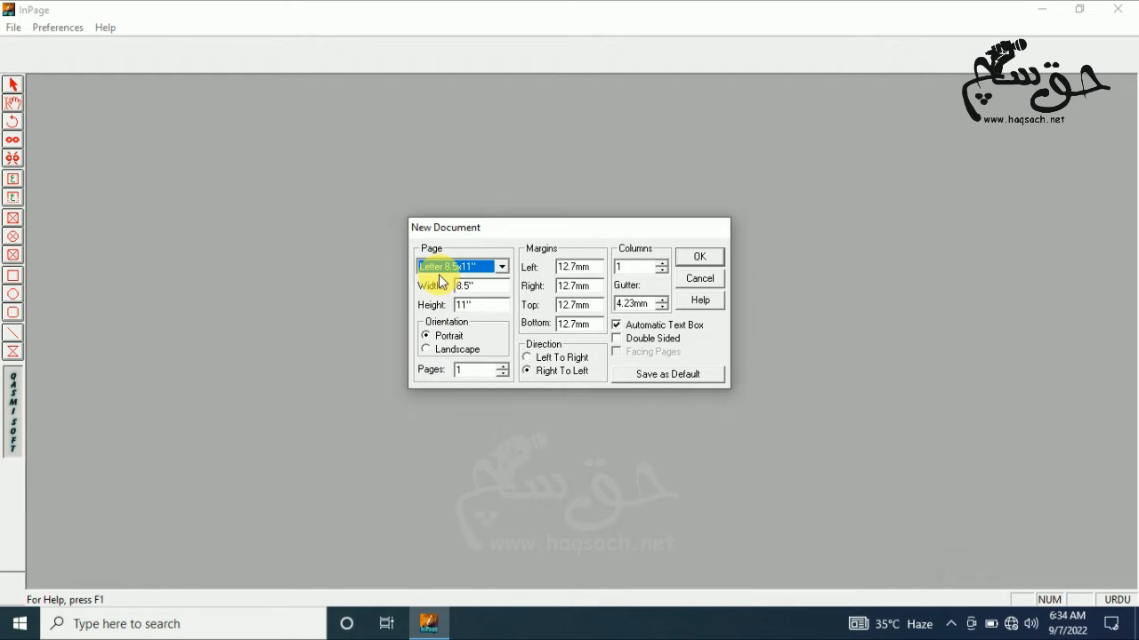
pyautogui.click(701, 255)
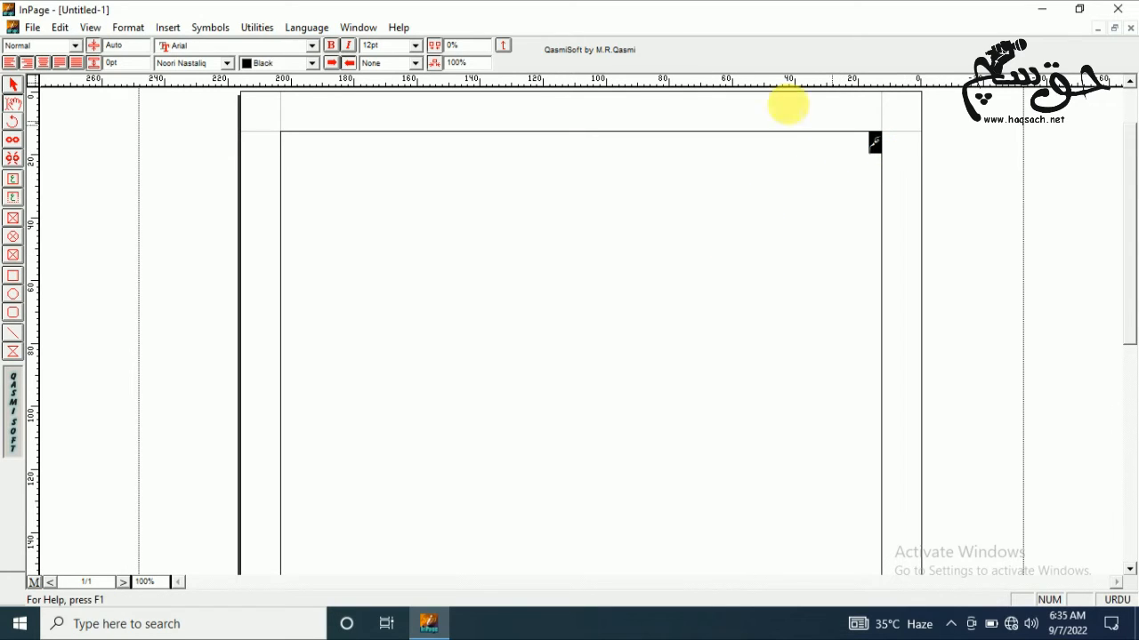
# Keep the Normal style for the selected Urdu word and set its English font to Arial Baltic.
pyautogui.click(32, 47)
pyautogui.click(32, 49)
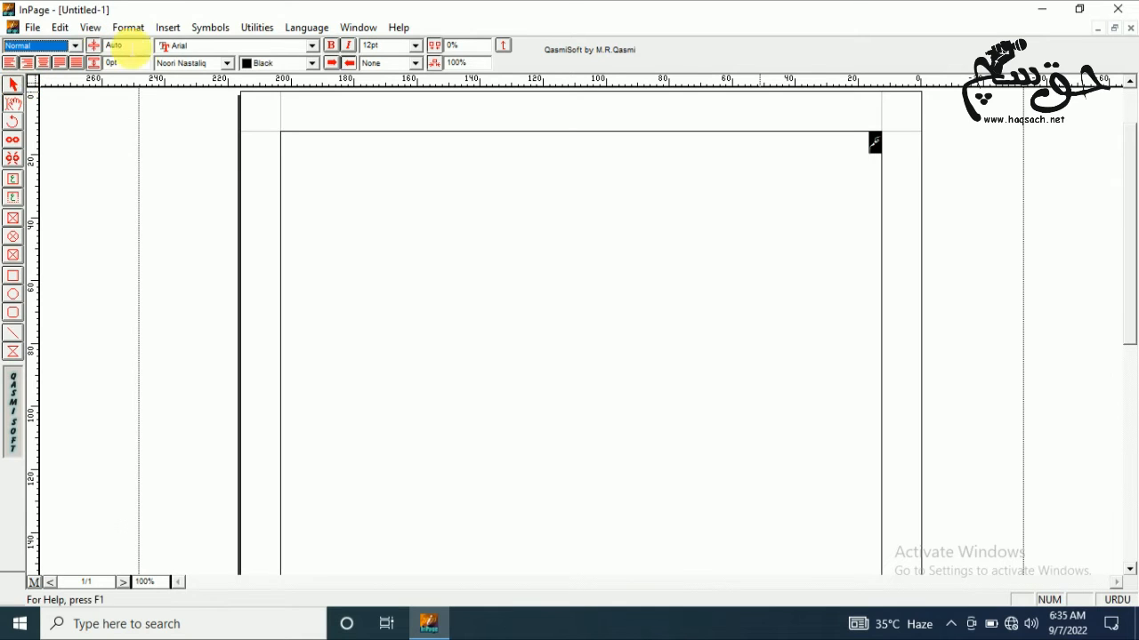
pyautogui.click(190, 42)
pyautogui.click(193, 77)
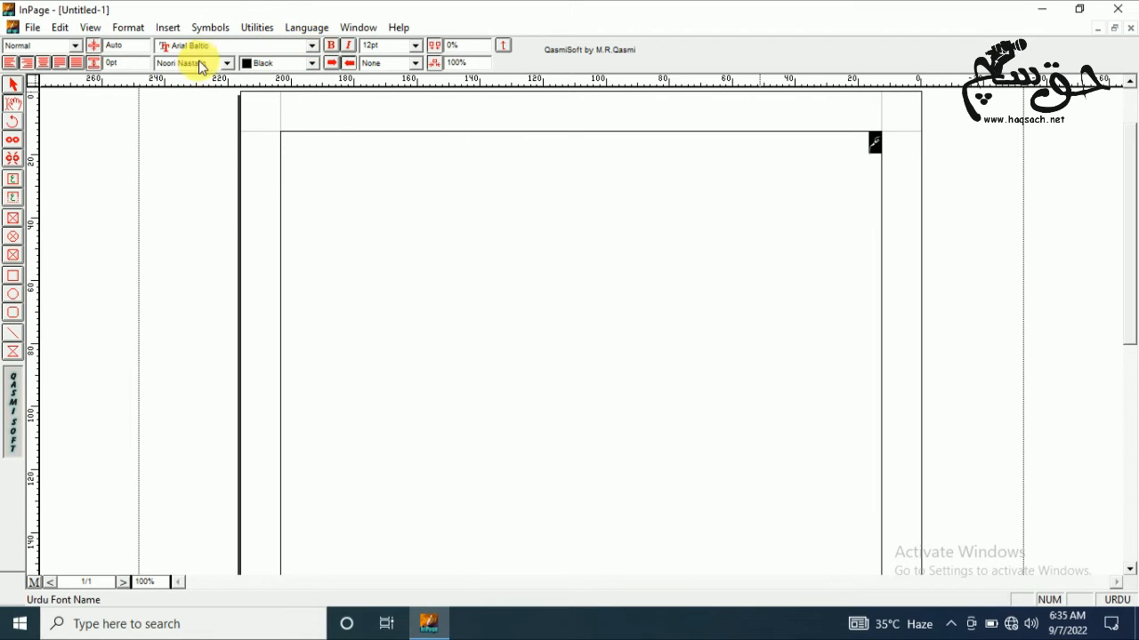
# Browse the available Urdu fonts and set the selected word's font size to 60pt.
pyautogui.click(226, 63)
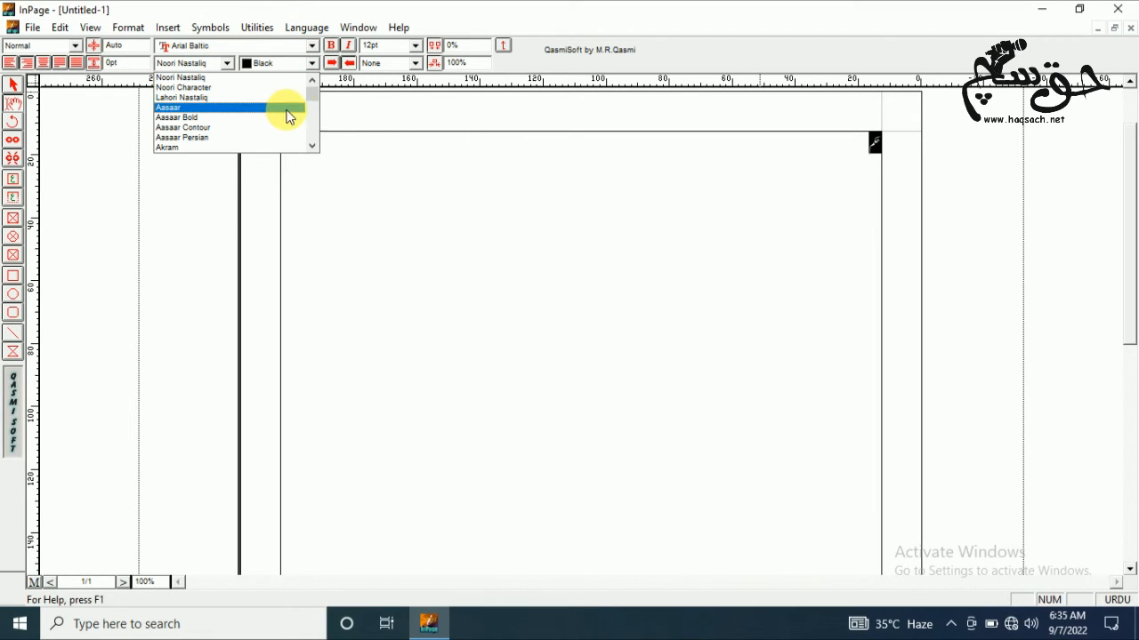
pyautogui.click(313, 146)
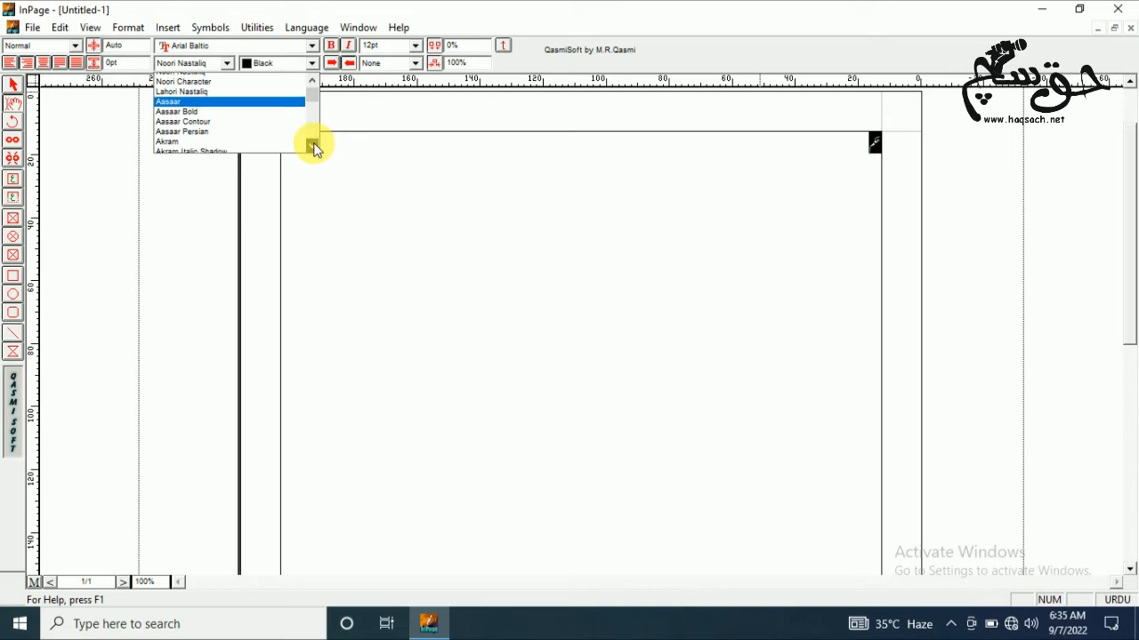
pyautogui.click(416, 46)
pyautogui.click(415, 46)
pyautogui.click(400, 136)
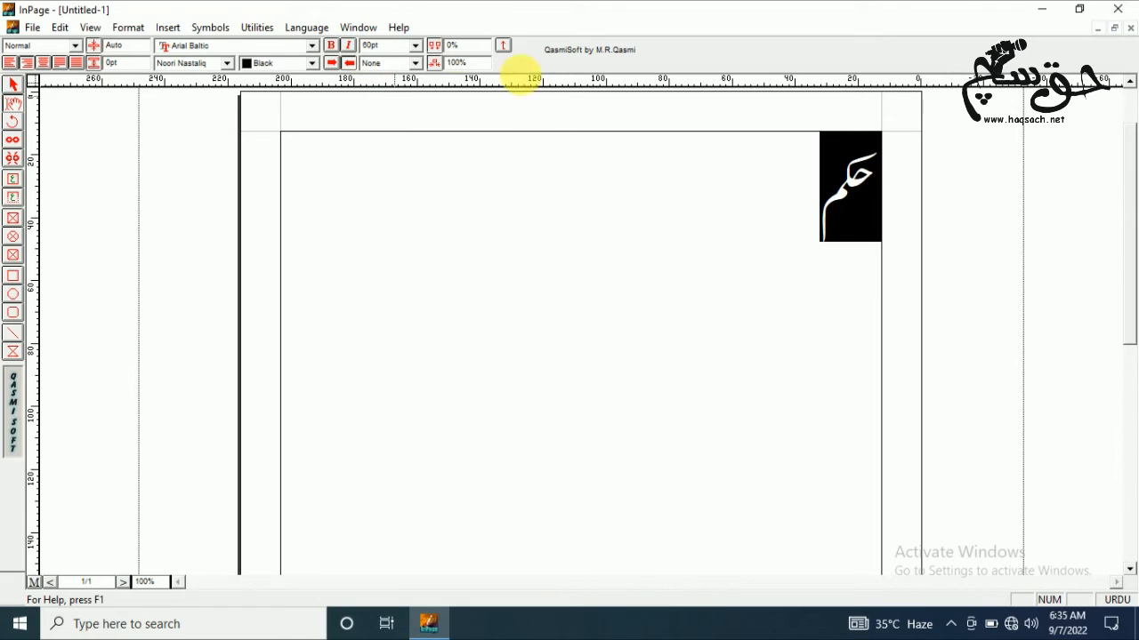
# Try the Urdu fonts Aasaar Bold and Akram Italic Shadow on the selected word.
pyautogui.click(228, 66)
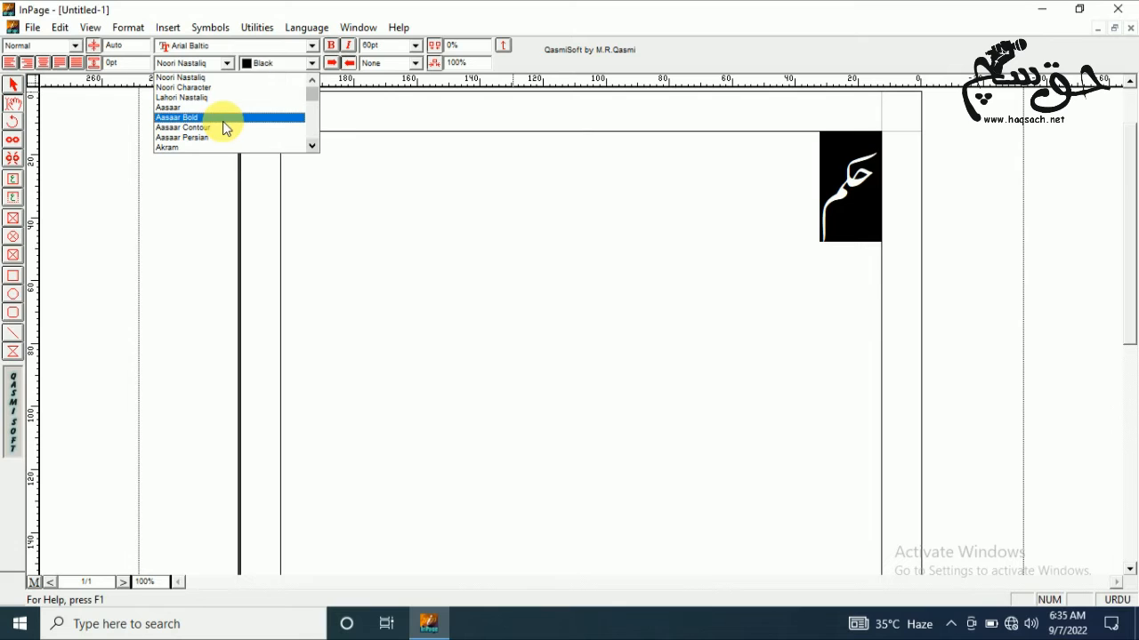
pyautogui.click(222, 121)
pyautogui.click(226, 63)
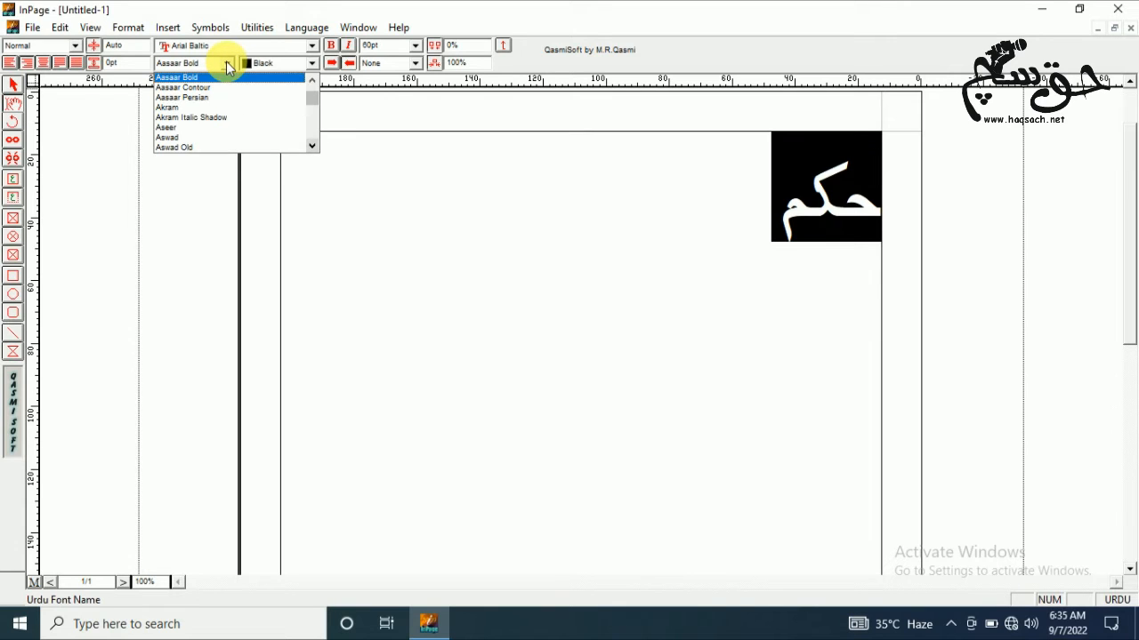
pyautogui.click(218, 116)
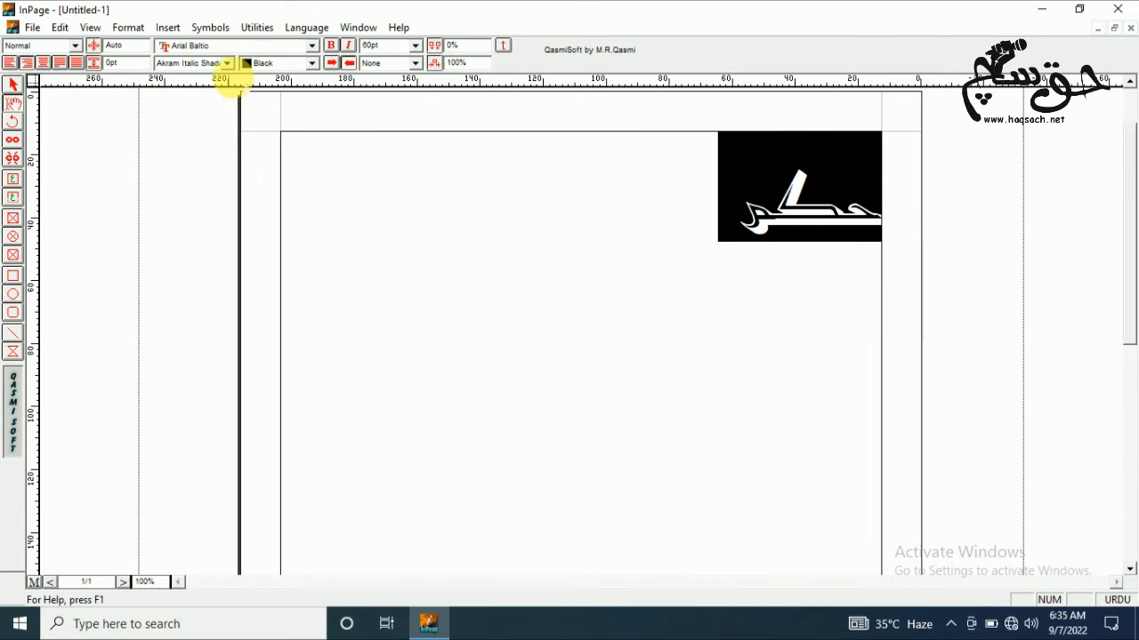
# Set the selected word's Urdu font to Bombay Black and deselect the text.
pyautogui.click(227, 63)
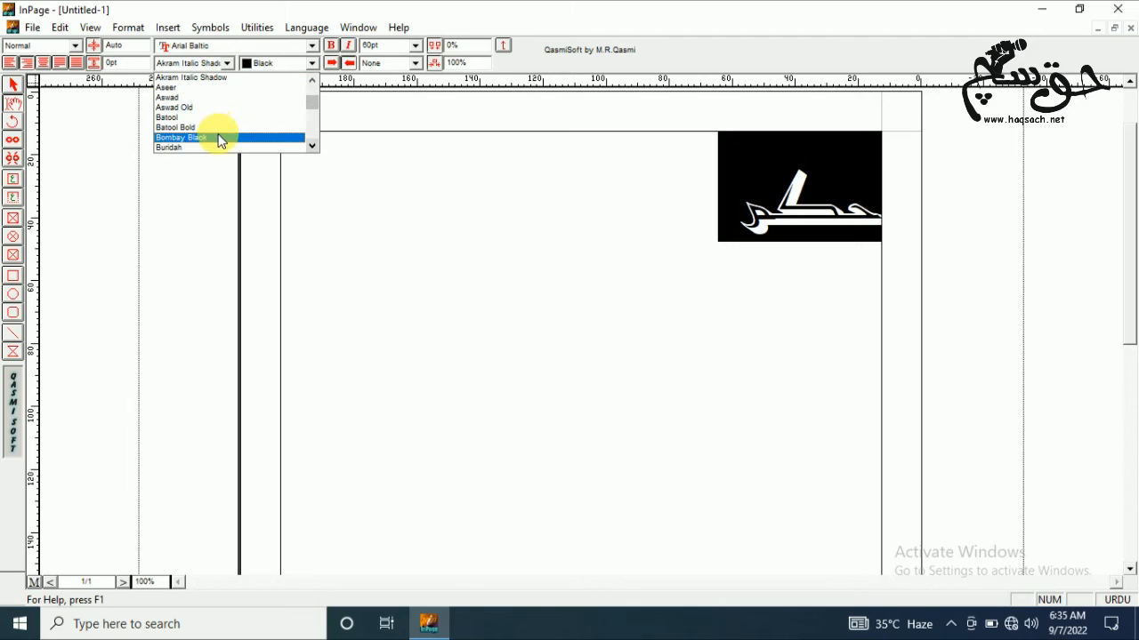
pyautogui.click(222, 138)
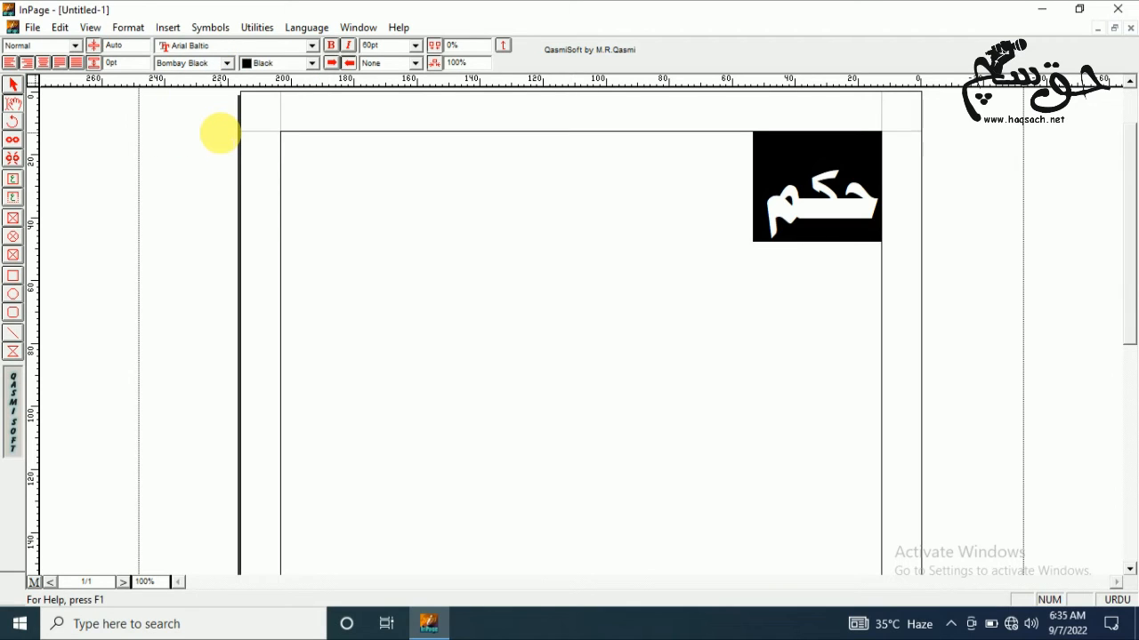
pyautogui.click(595, 196)
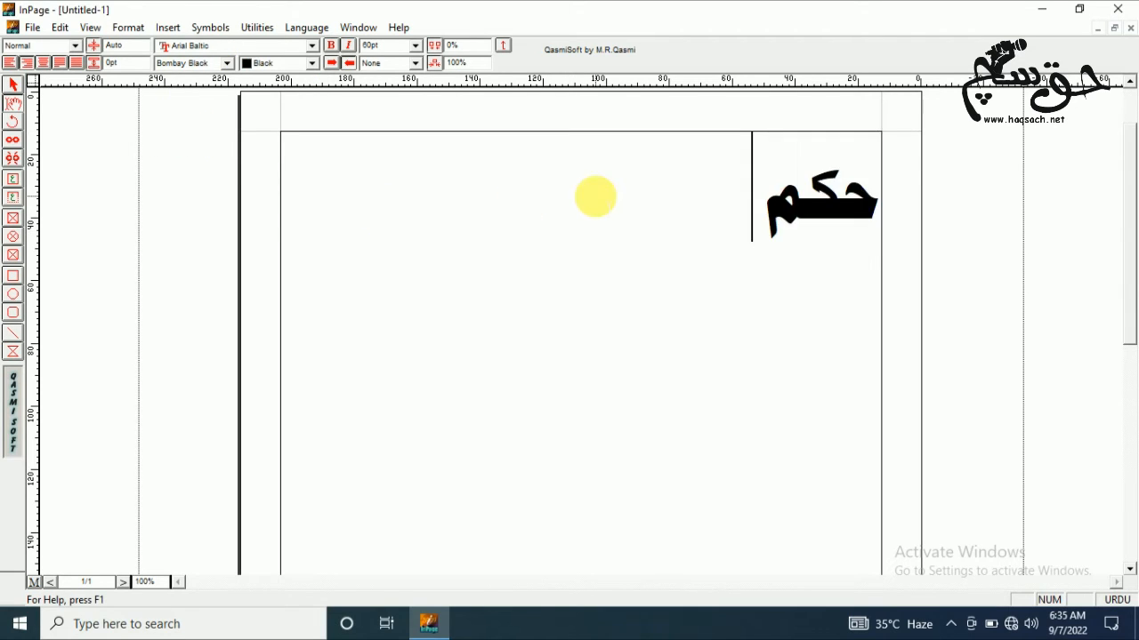
# Change the Urdu word's text colour to Red and deselect it.
pyautogui.moveTo(710, 201); pyautogui.dragTo(850, 208)
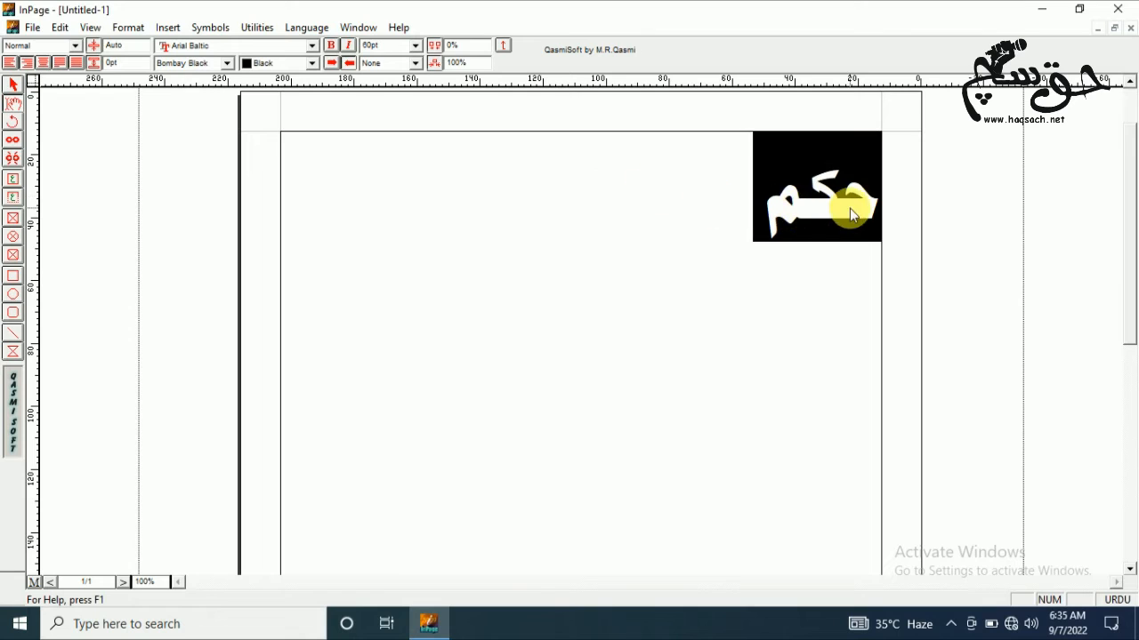
pyautogui.click(314, 63)
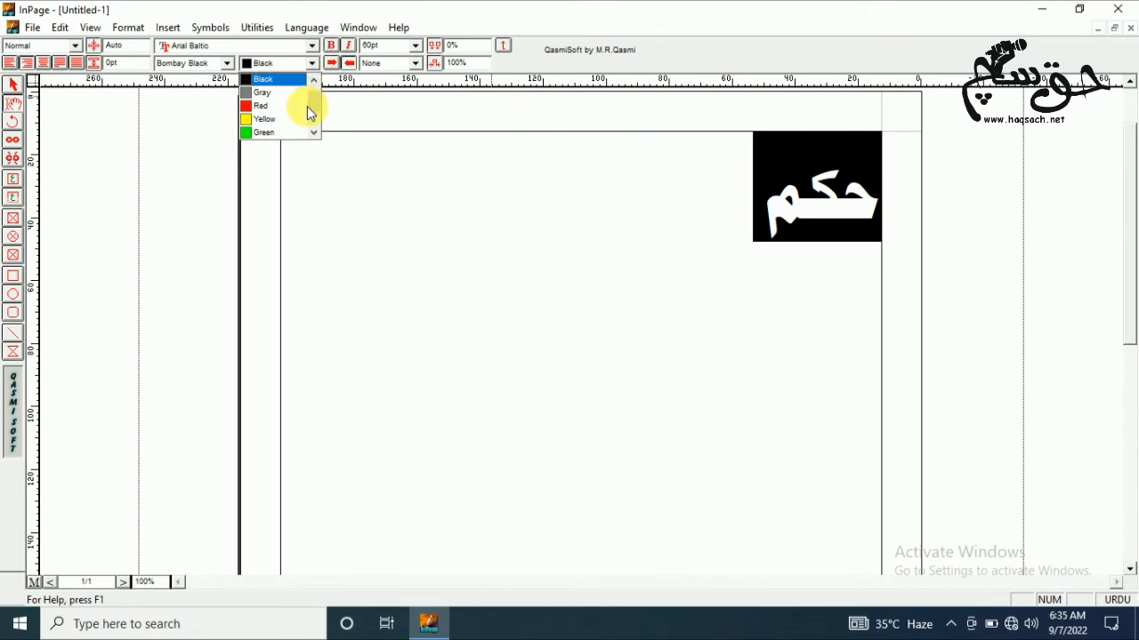
pyautogui.click(273, 105)
pyautogui.click(519, 176)
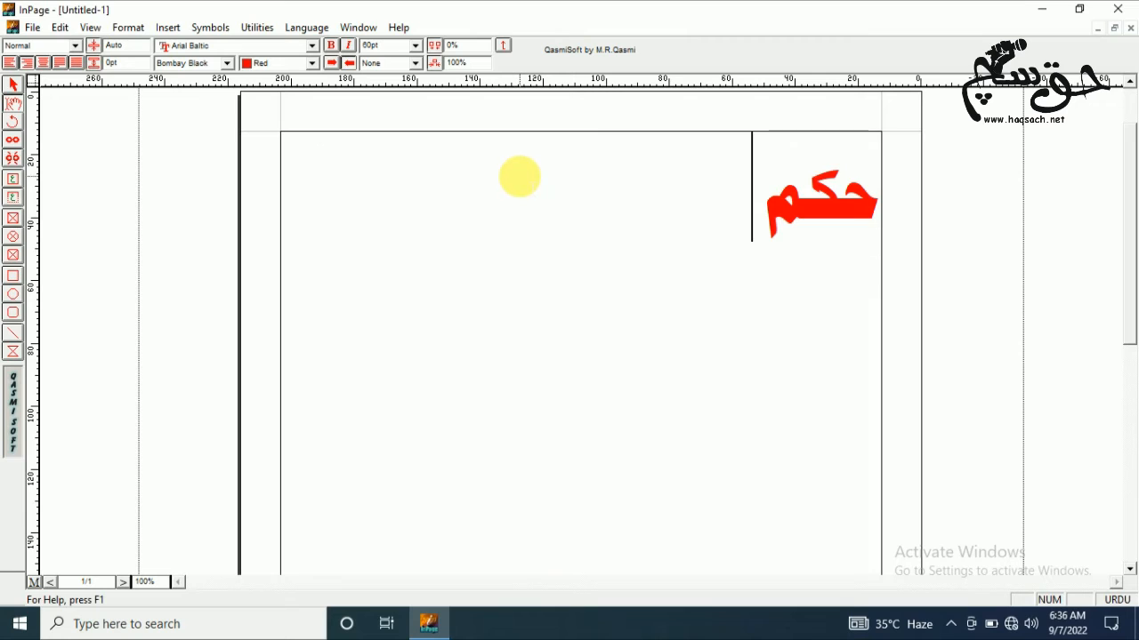
# Try a 36pt font size on the red Urdu word, then return it to 60pt.
pyautogui.moveTo(679, 189); pyautogui.dragTo(879, 183)
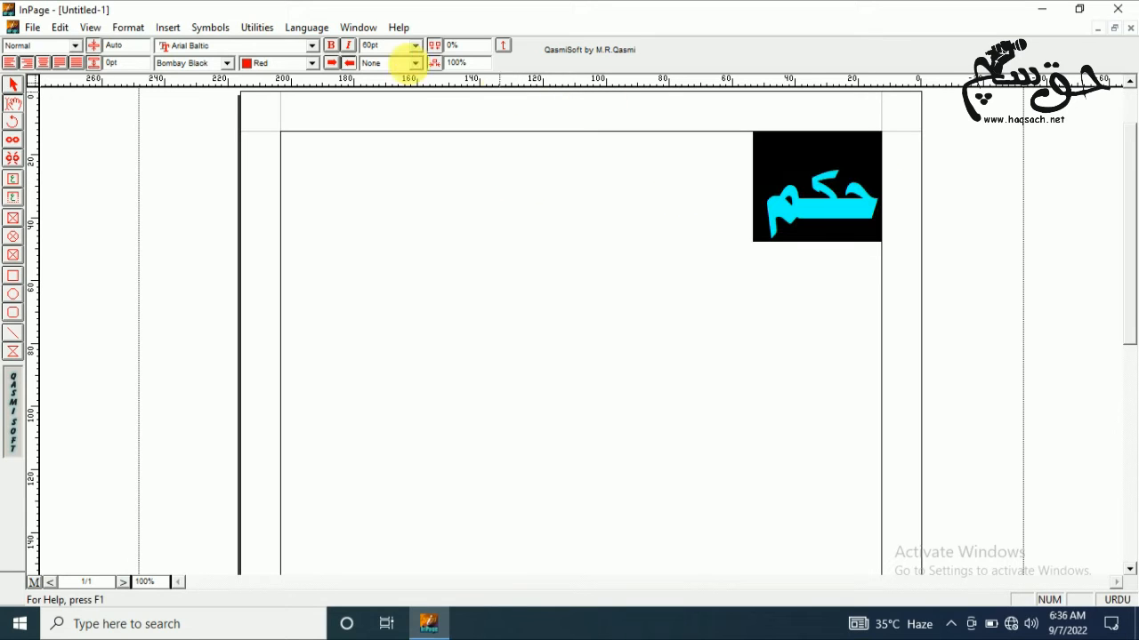
pyautogui.click(415, 50)
pyautogui.click(414, 46)
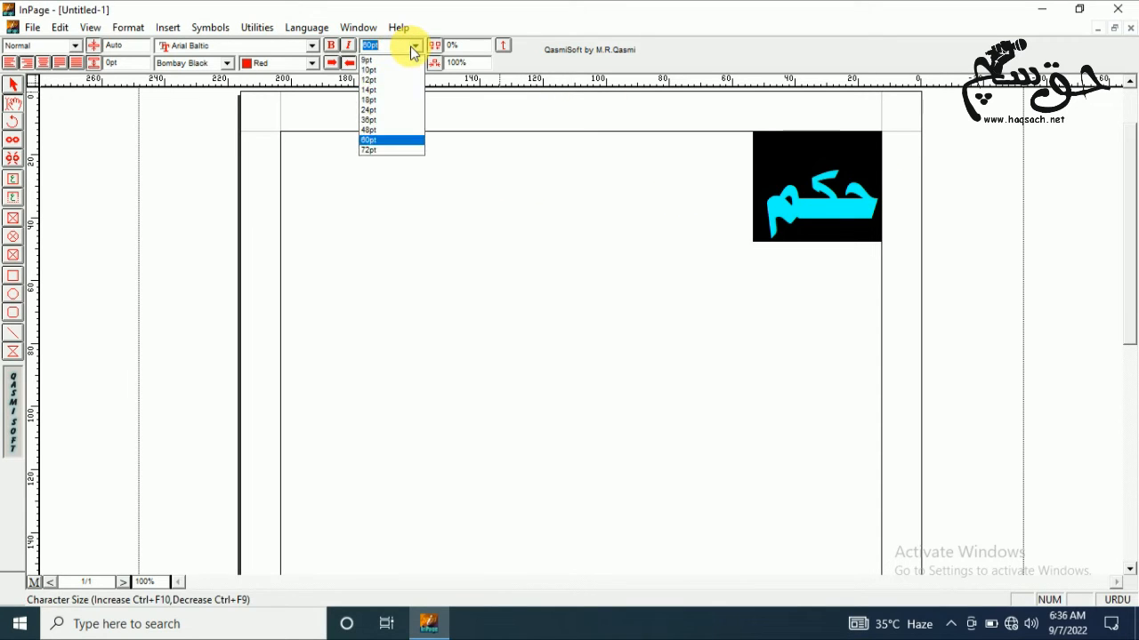
pyautogui.click(394, 120)
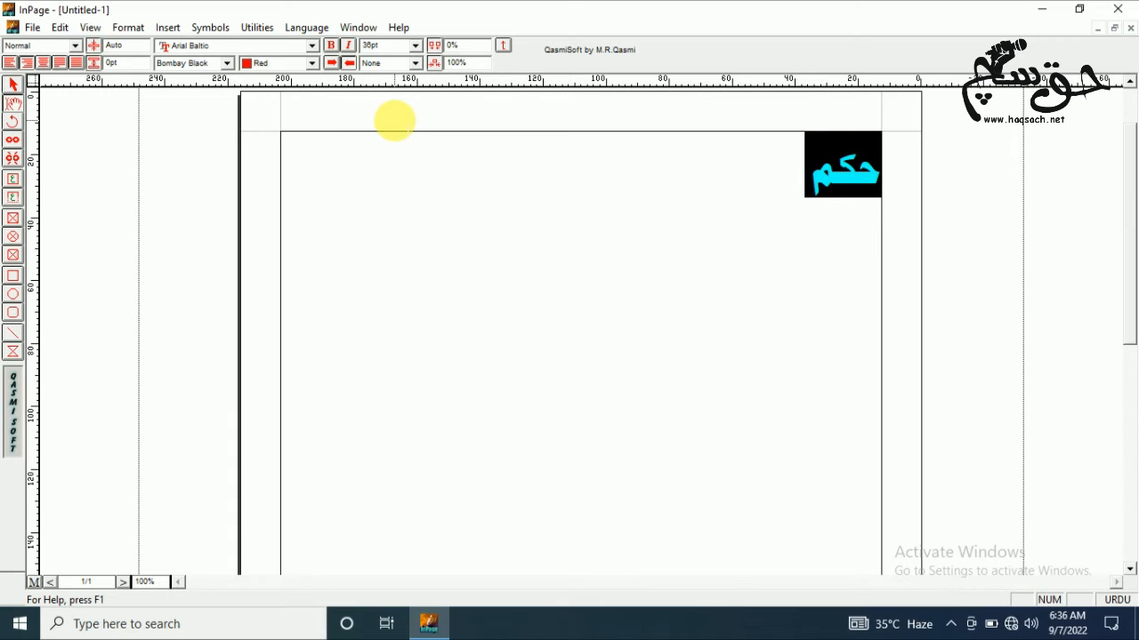
pyautogui.click(414, 45)
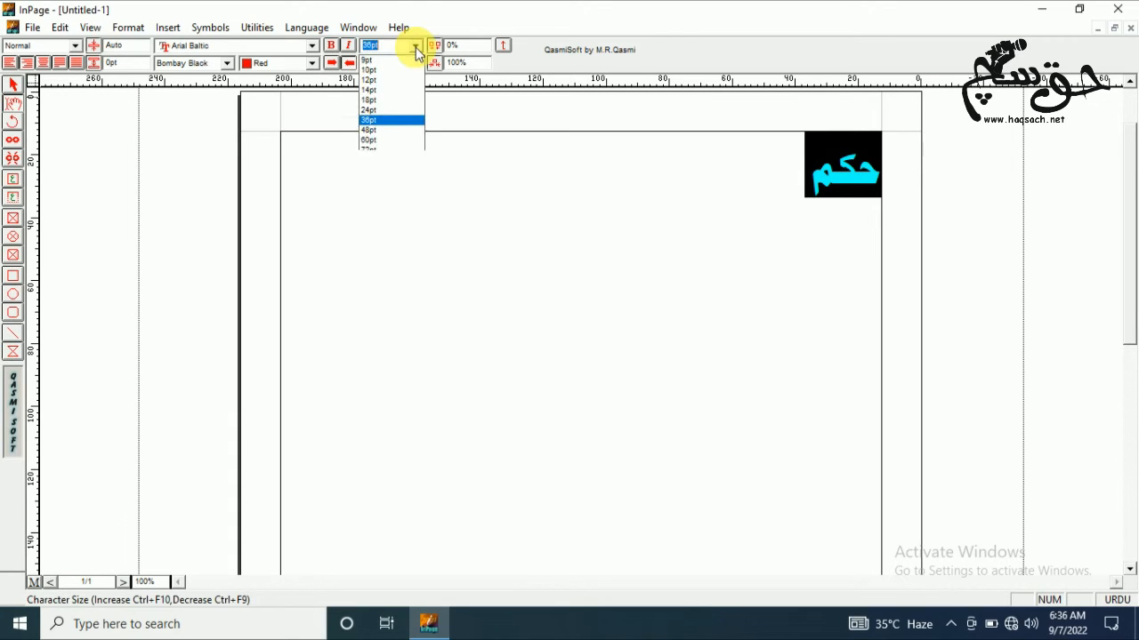
pyautogui.click(393, 141)
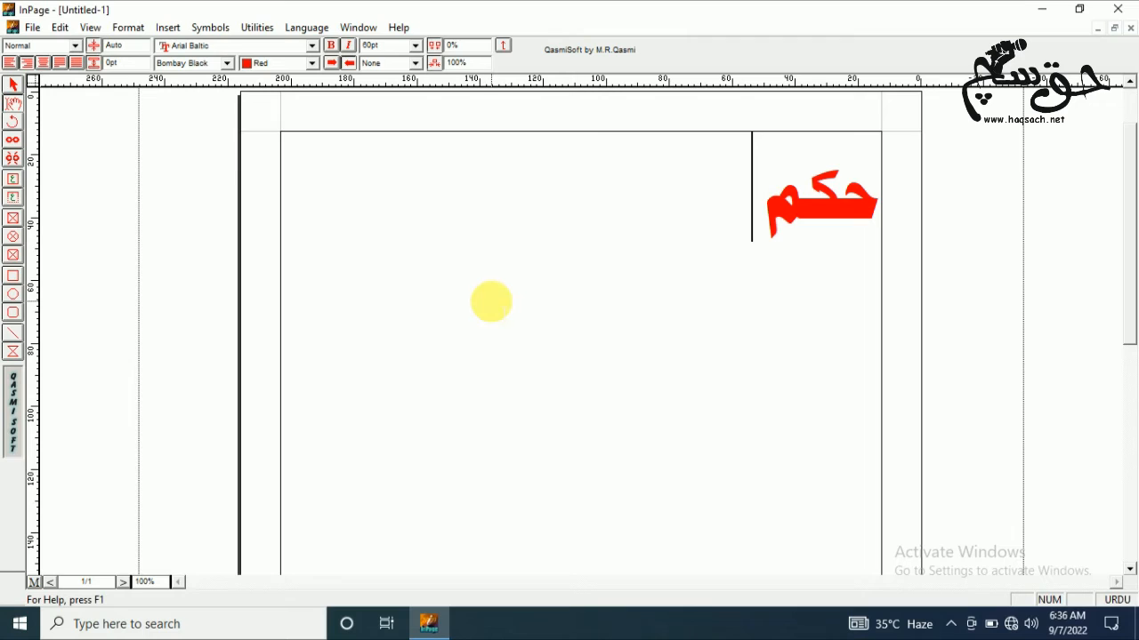
# Draw a text box about 139 mm wide and 51 mm high below the red word.
pyautogui.click(635, 305)
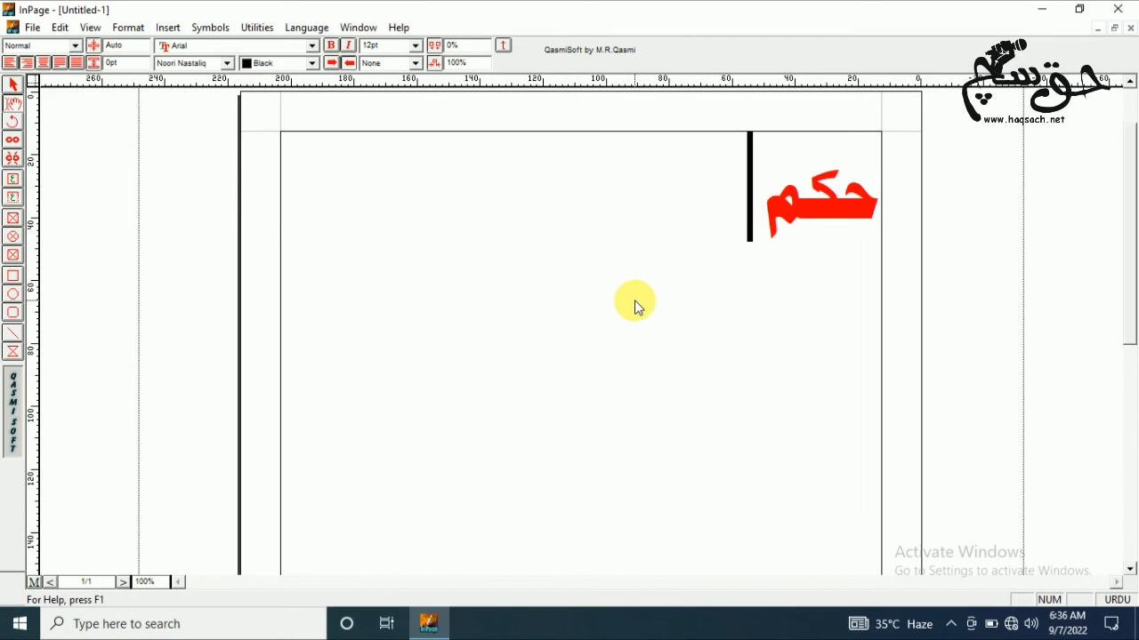
pyautogui.click(560, 249)
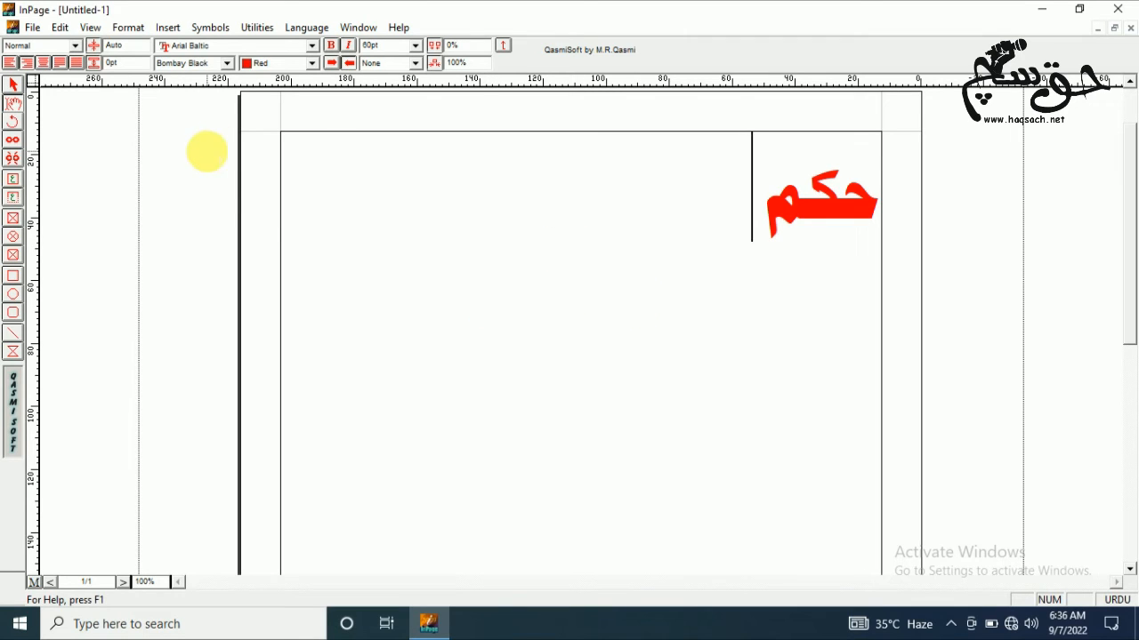
pyautogui.click(12, 181)
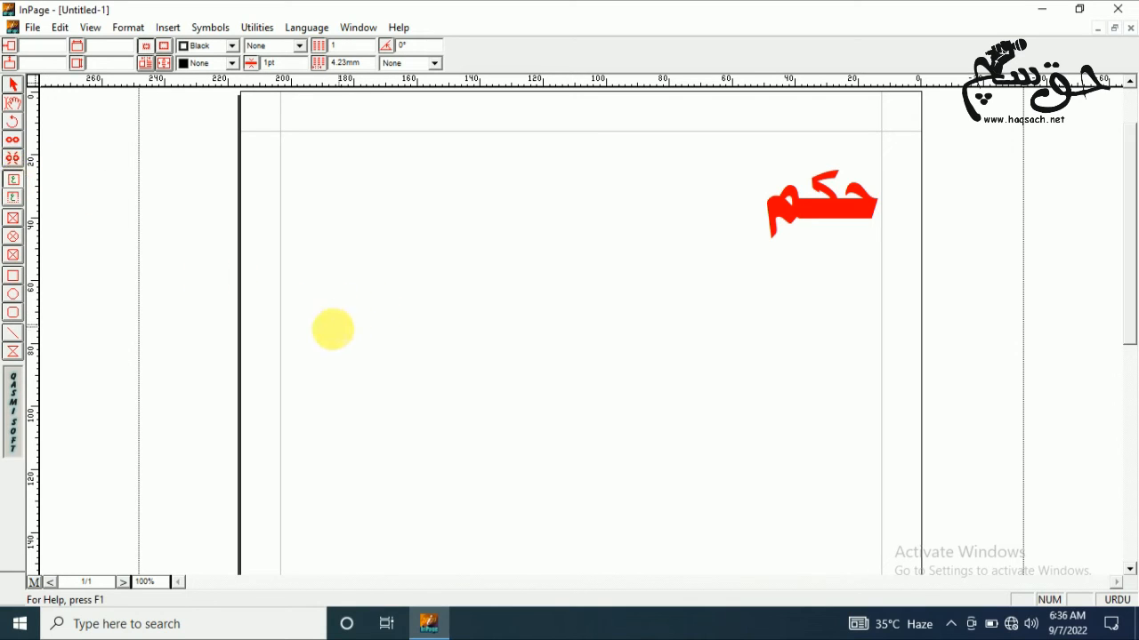
pyautogui.moveTo(319, 331)
pyautogui.mouseDown()
pyautogui.moveTo(558, 406)
pyautogui.moveTo(758, 489)
pyautogui.mouseUp()
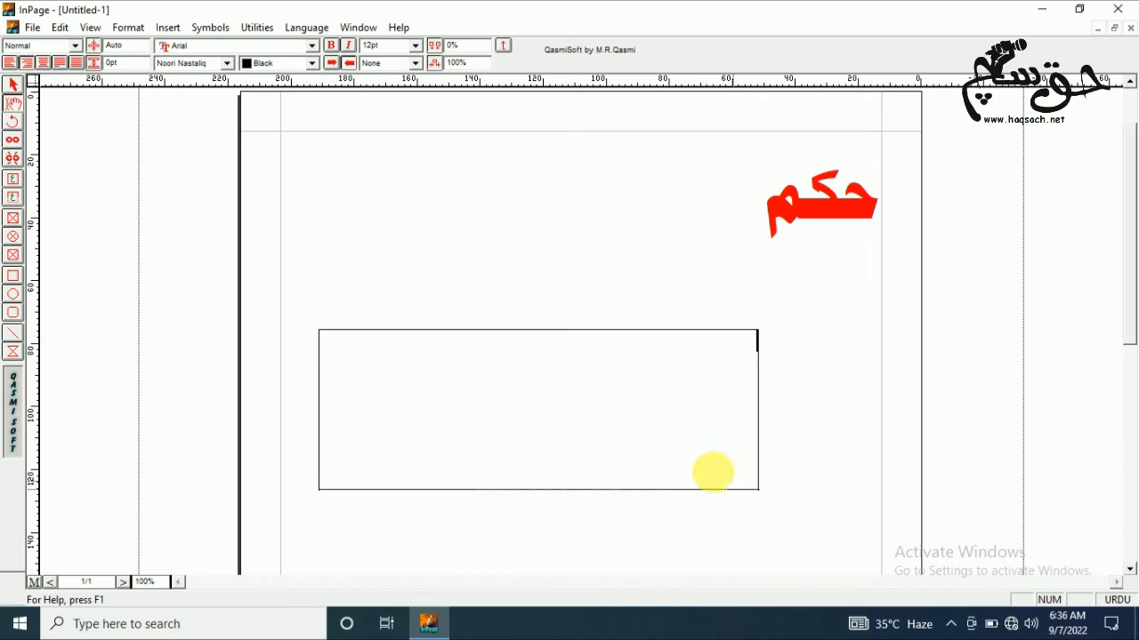
# Copy the red Urdu word from the page's main text area.
pyautogui.moveTo(762, 232); pyautogui.dragTo(864, 224)
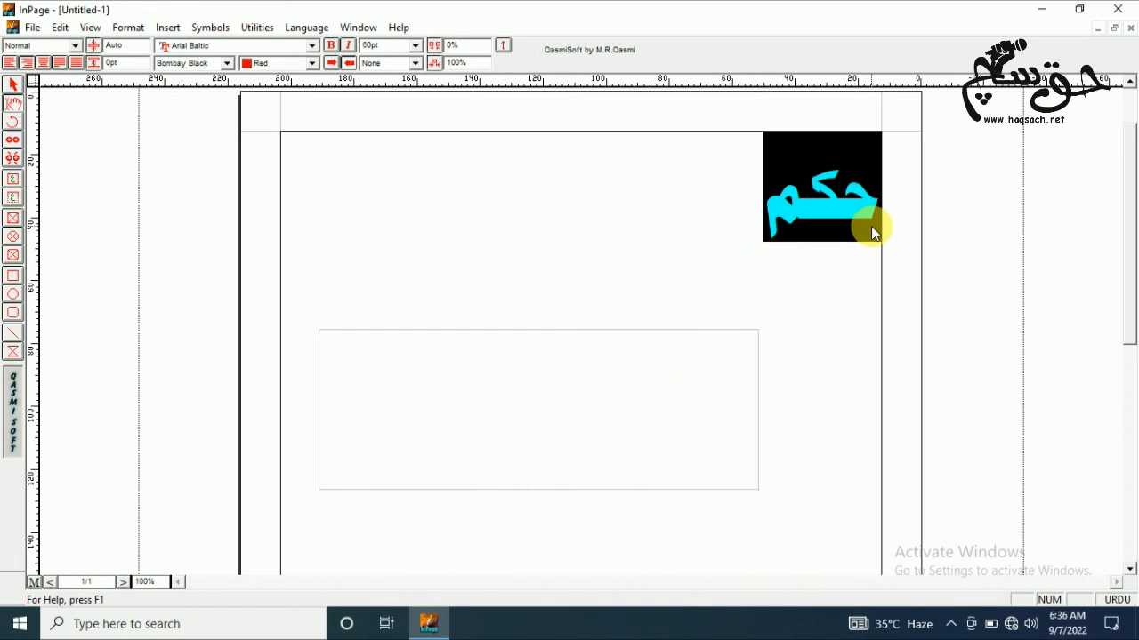
pyautogui.click(754, 219)
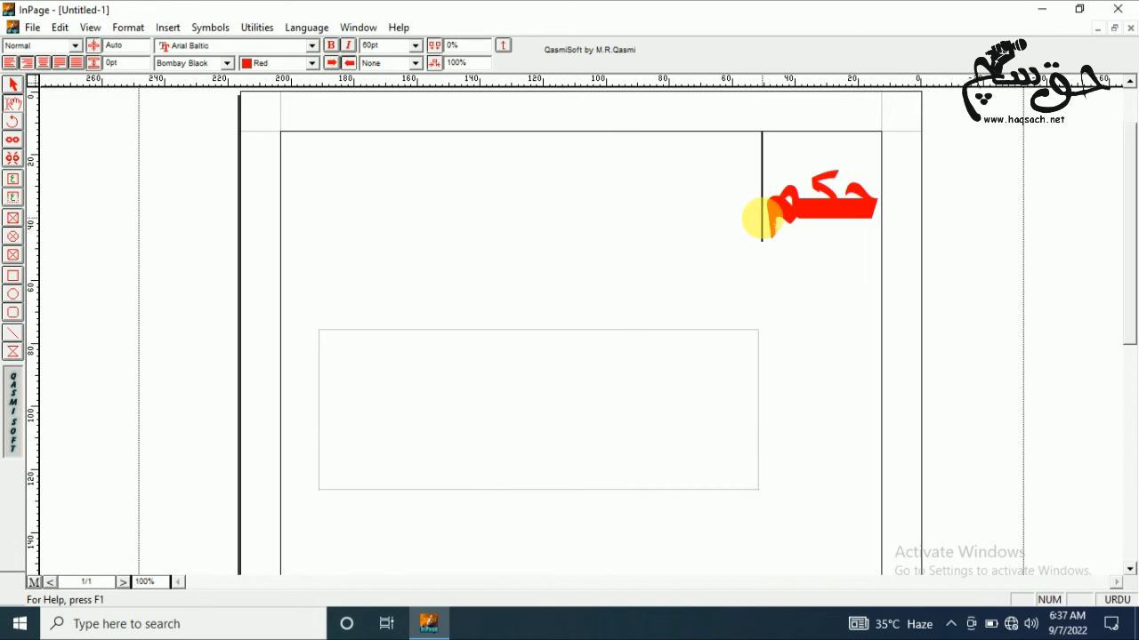
pyautogui.moveTo(754, 219); pyautogui.dragTo(857, 209)
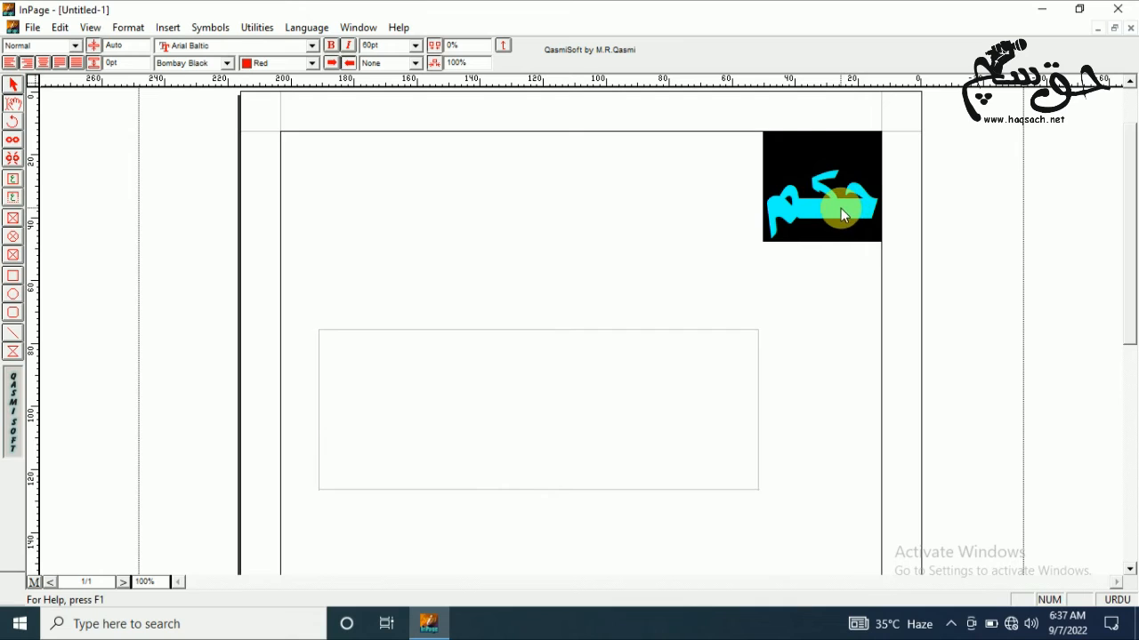
pyautogui.rightClick(841, 209)
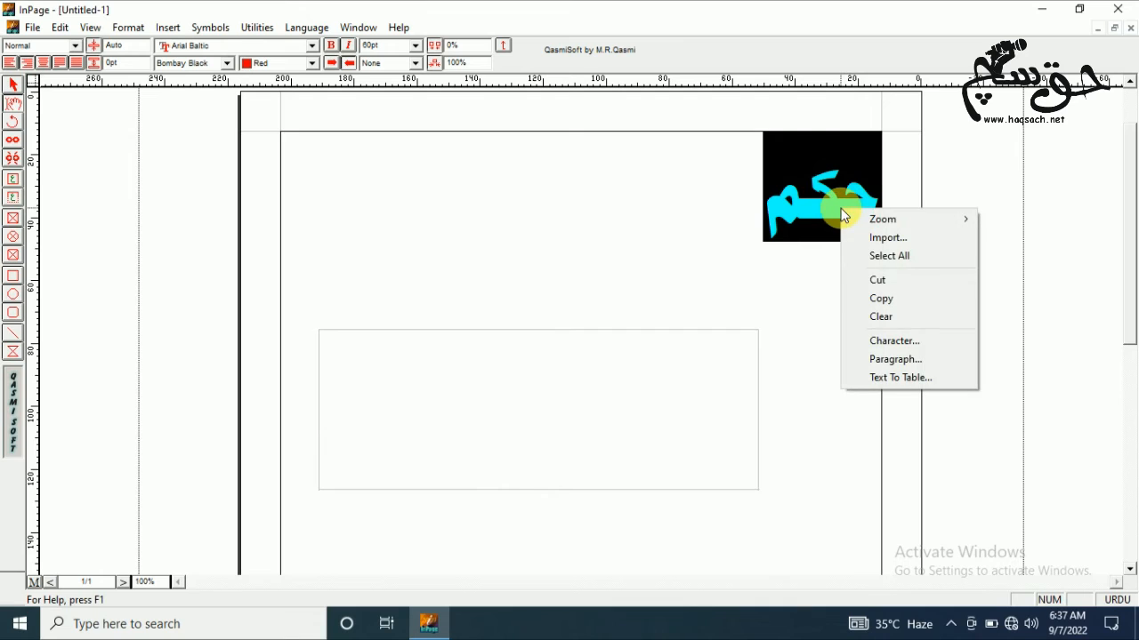
pyautogui.click(873, 300)
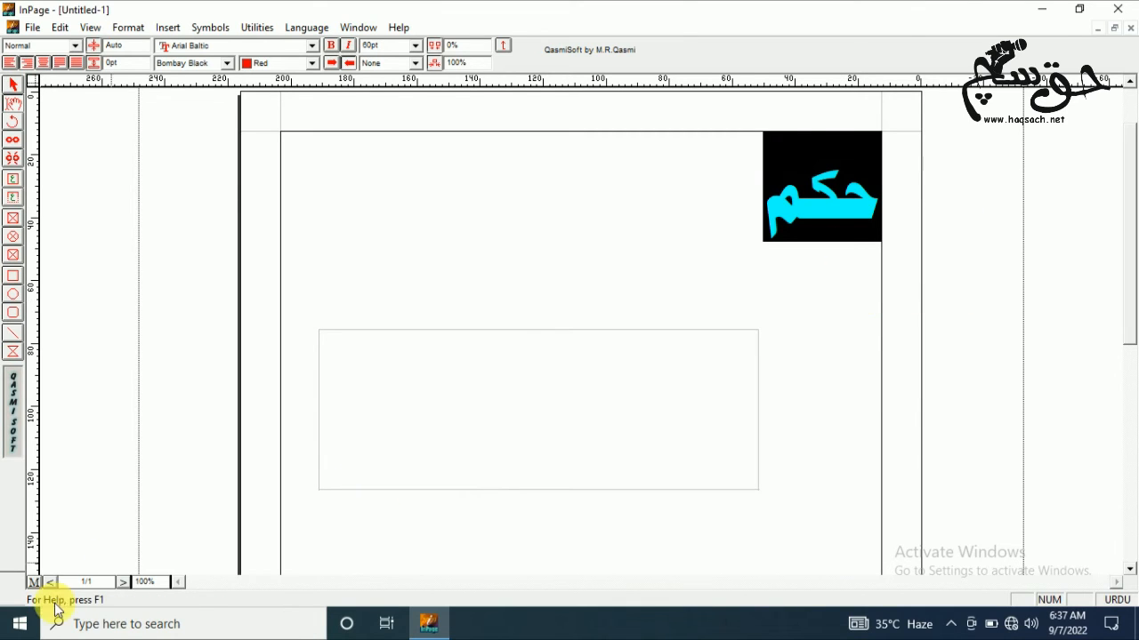
# Open CorelDRAW 9 and start a new graphic.
pyautogui.click(12, 625)
pyautogui.write('cor')
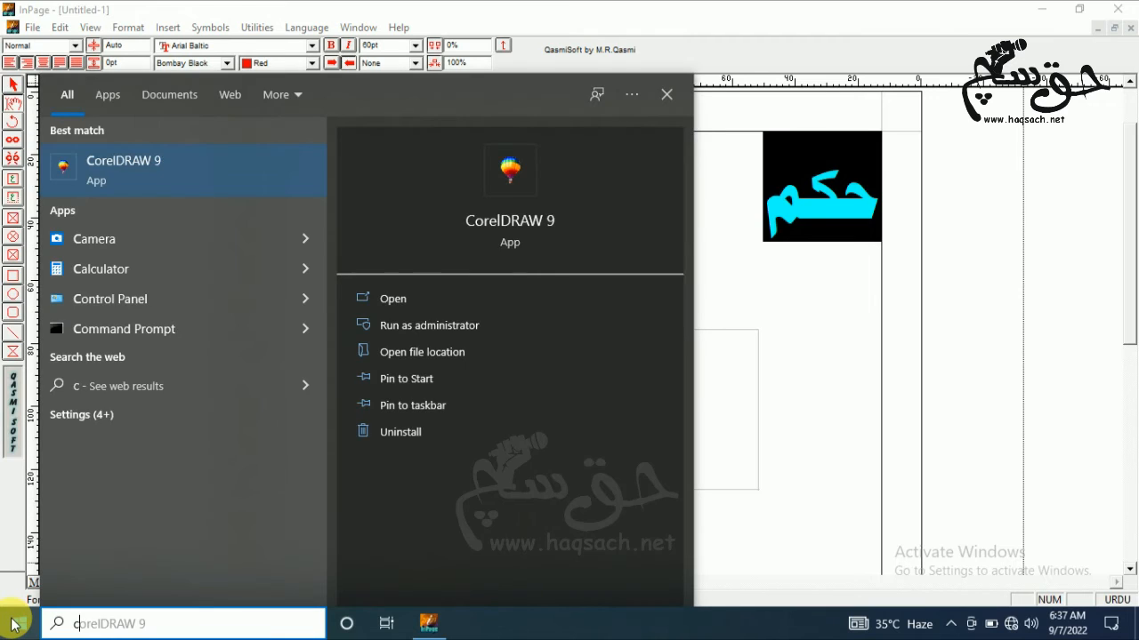
pyautogui.click(118, 178)
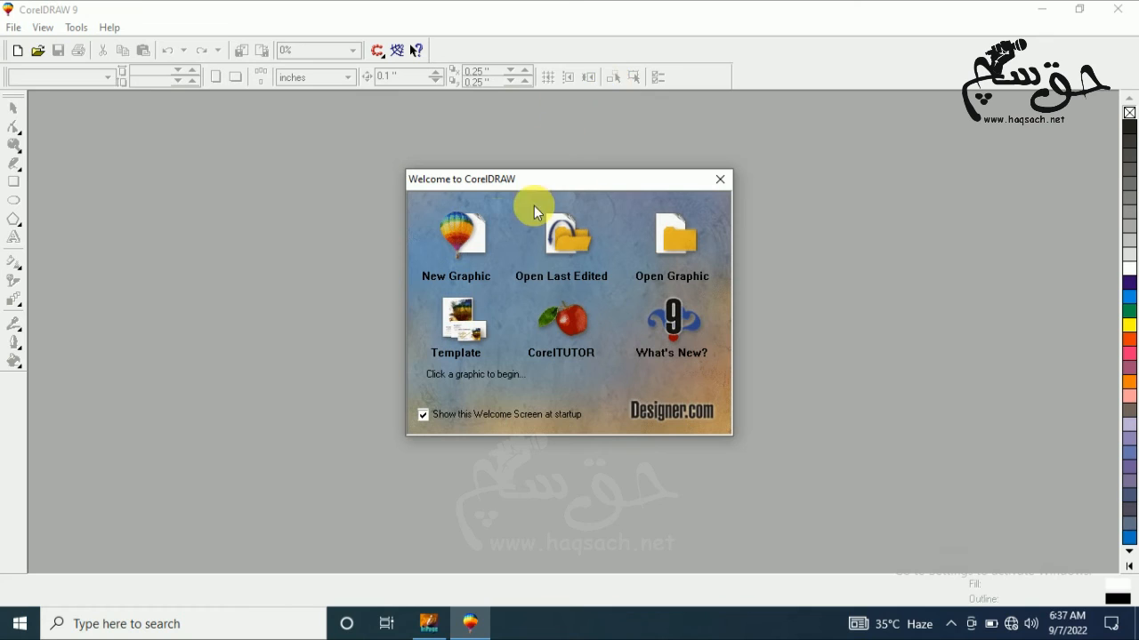
pyautogui.click(480, 248)
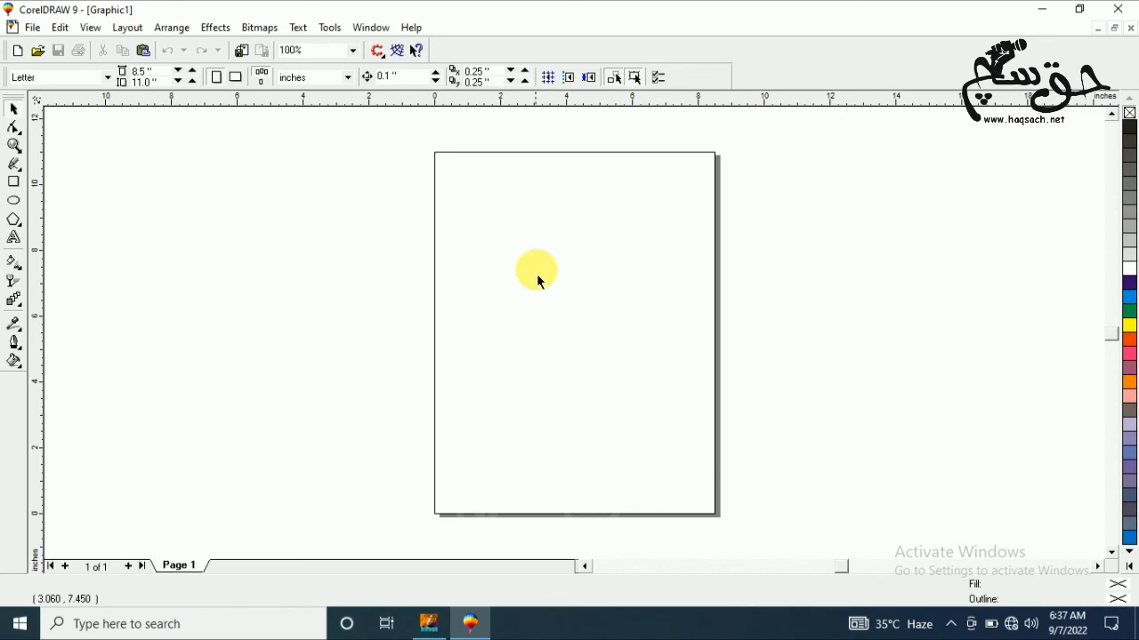
# Paste the copied Urdu word onto the blank page and inspect the pasted characters up close.
pyautogui.rightClick(537, 274)
pyautogui.click(578, 379)
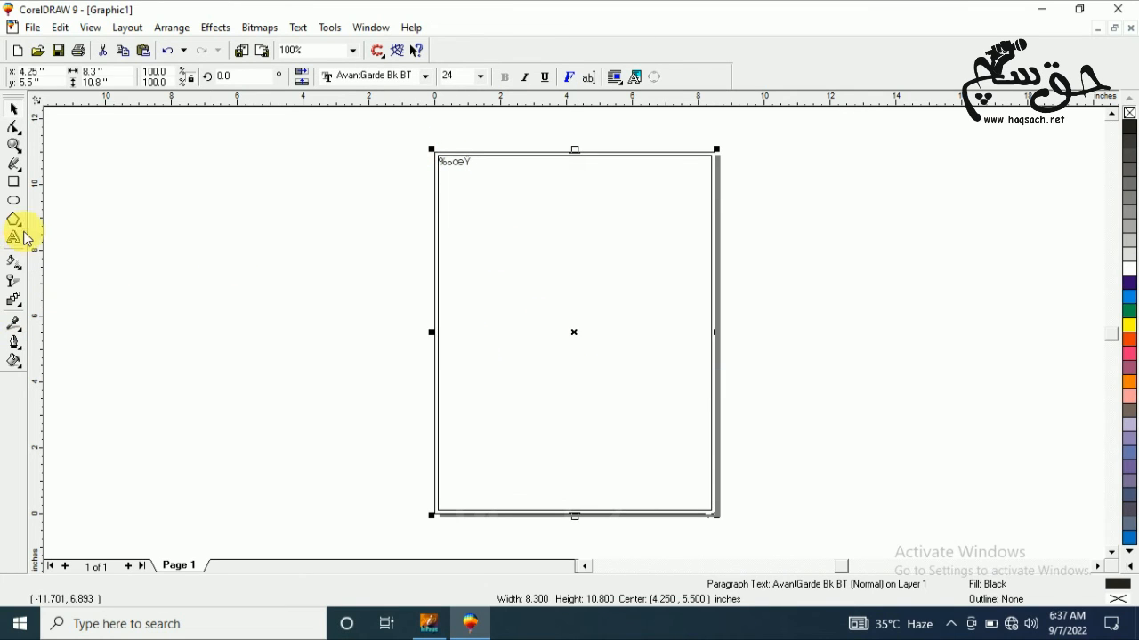
pyautogui.click(14, 145)
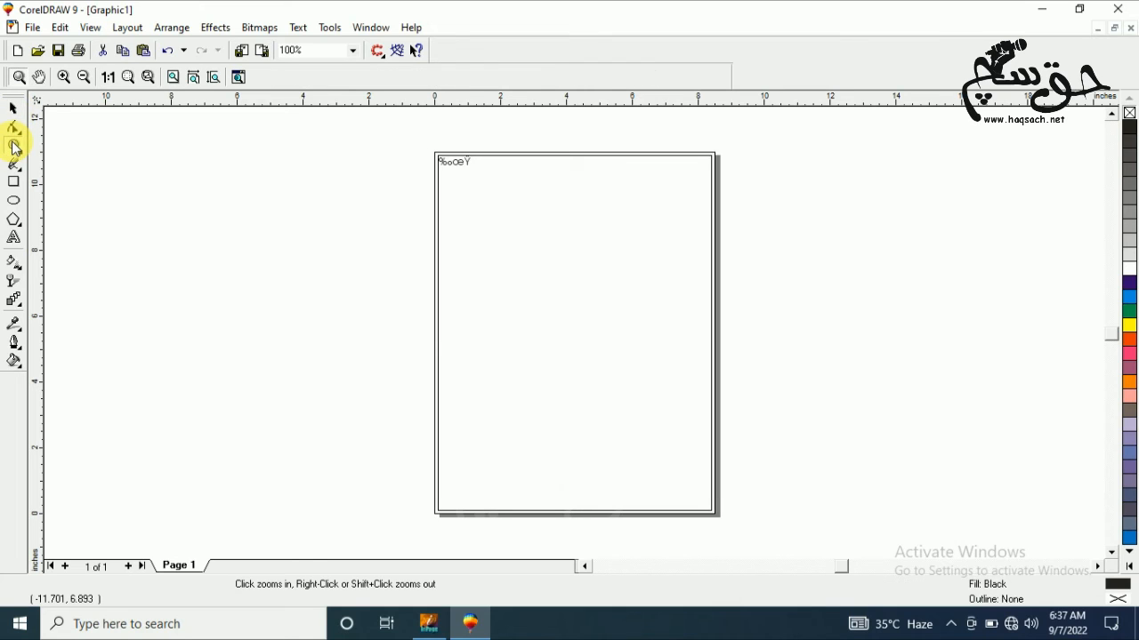
pyautogui.click(63, 77)
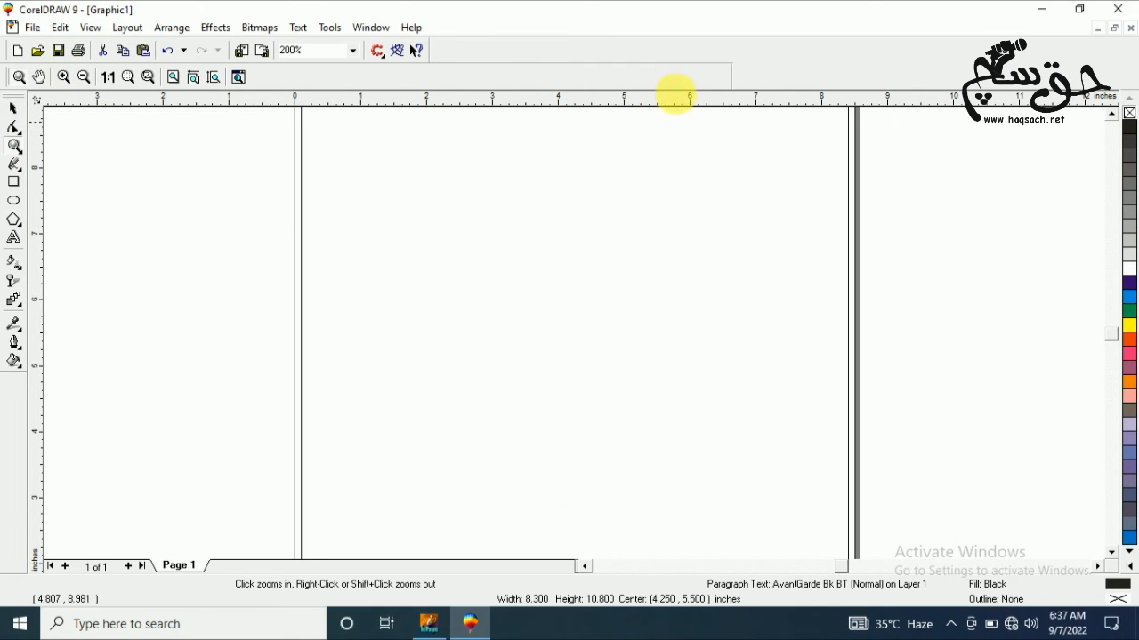
pyautogui.click(1110, 114)
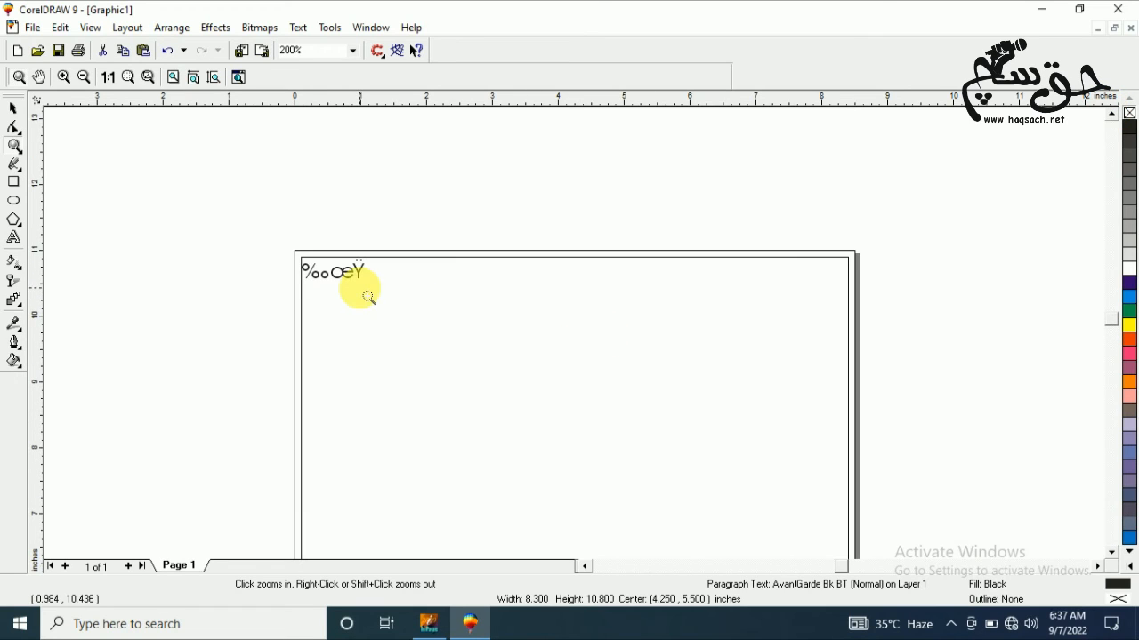
pyautogui.click(368, 297)
pyautogui.click(450, 301)
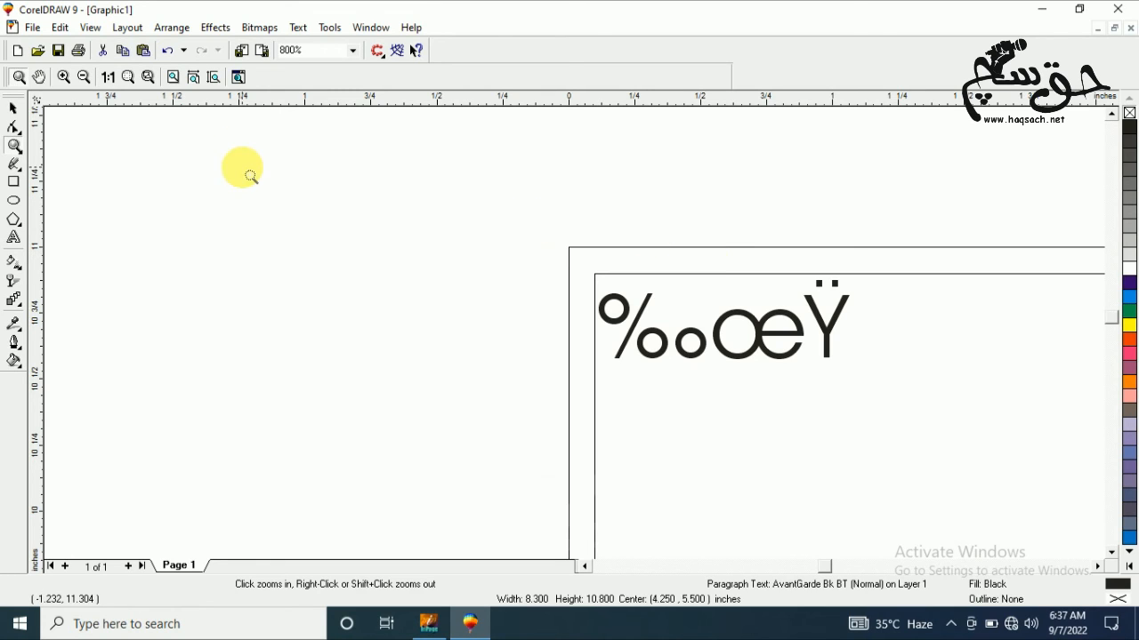
# Return to InPage, cut the red Urdu word from the main text area and paste it into the drawn text box.
pyautogui.click(1043, 8)
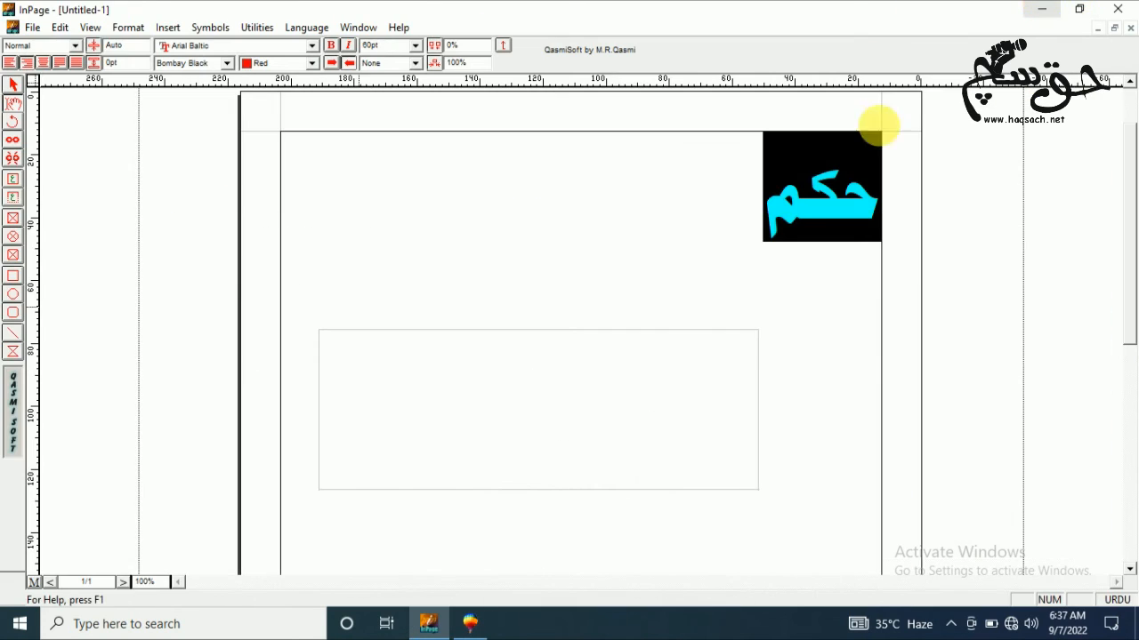
pyautogui.click(825, 206)
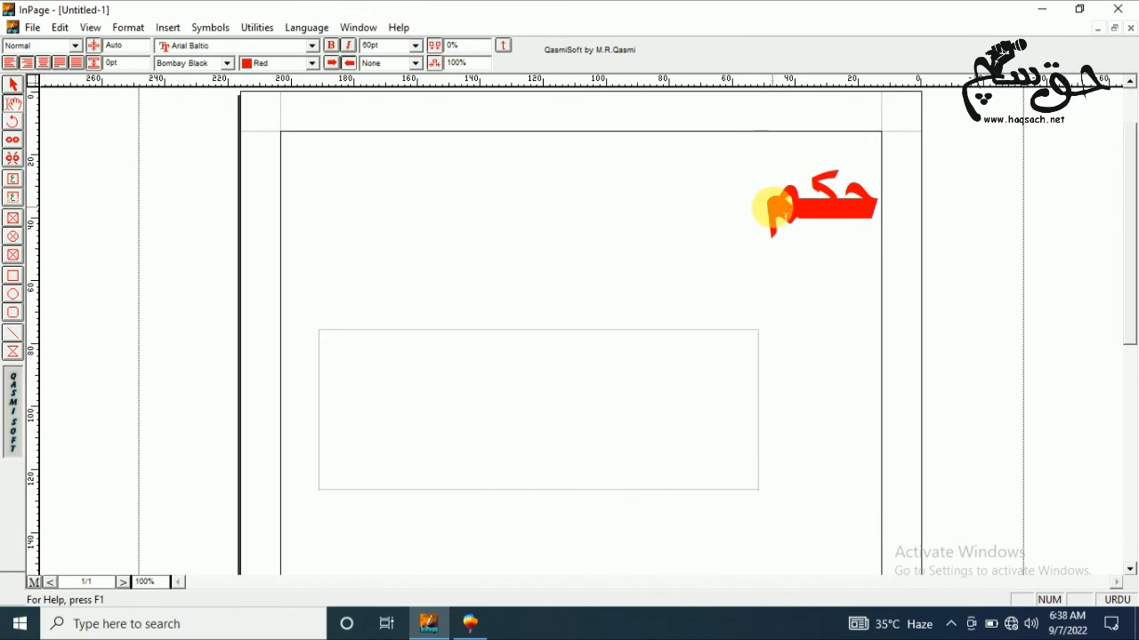
pyautogui.moveTo(768, 208); pyautogui.dragTo(876, 196)
pyautogui.rightClick(825, 192)
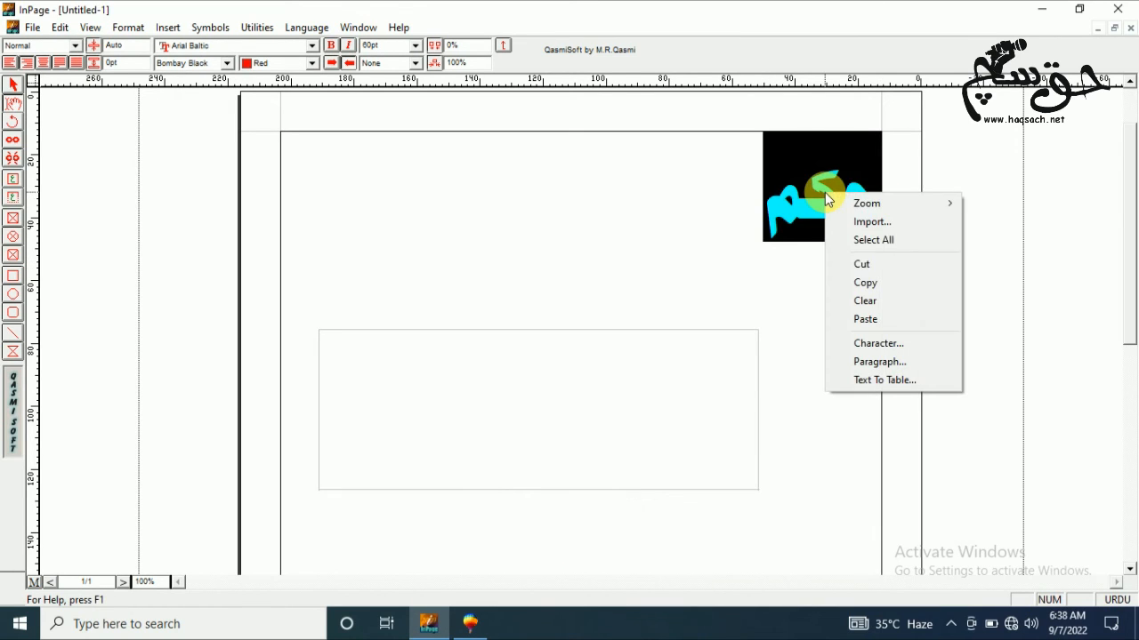
pyautogui.click(849, 262)
pyautogui.click(689, 362)
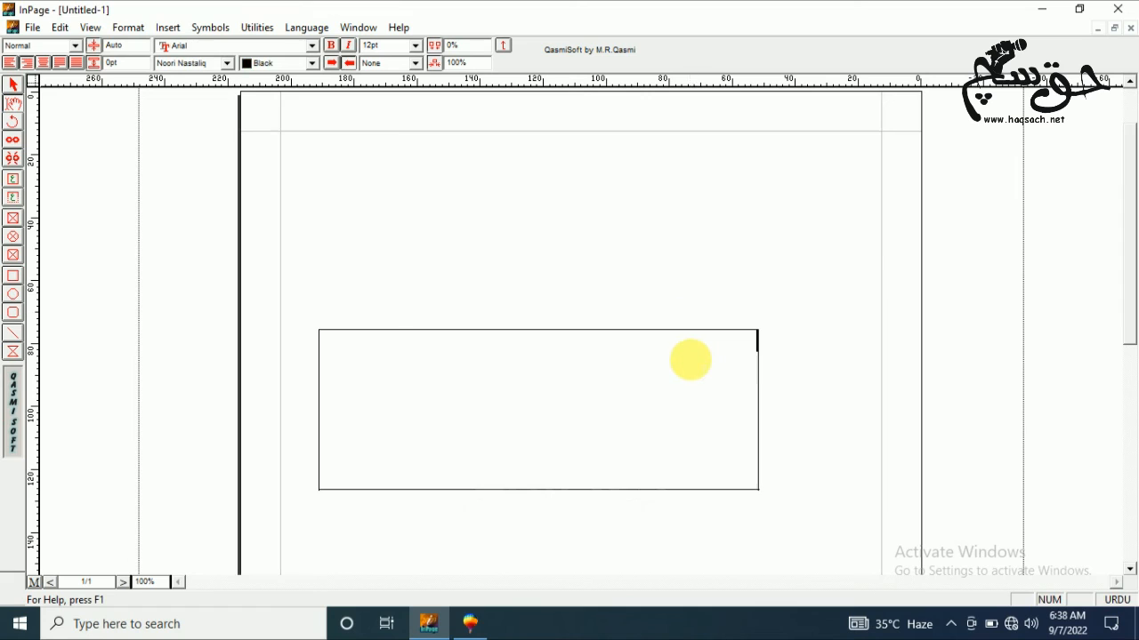
pyautogui.rightClick(691, 361)
pyautogui.click(721, 431)
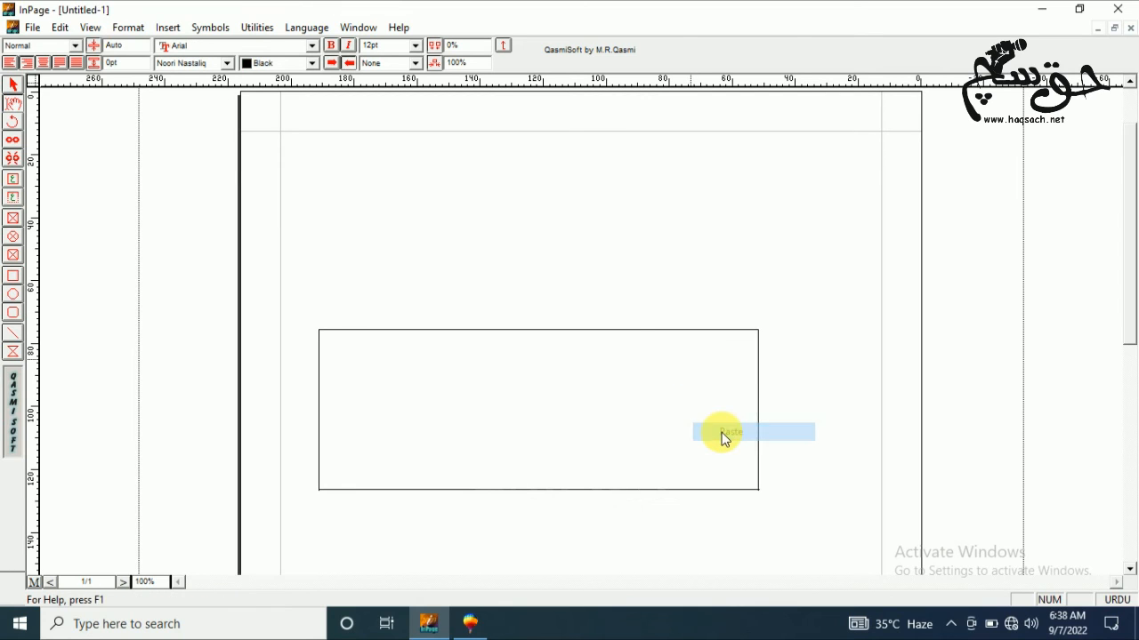
# Select the text box containing the red word as an object and copy it.
pyautogui.click(13, 86)
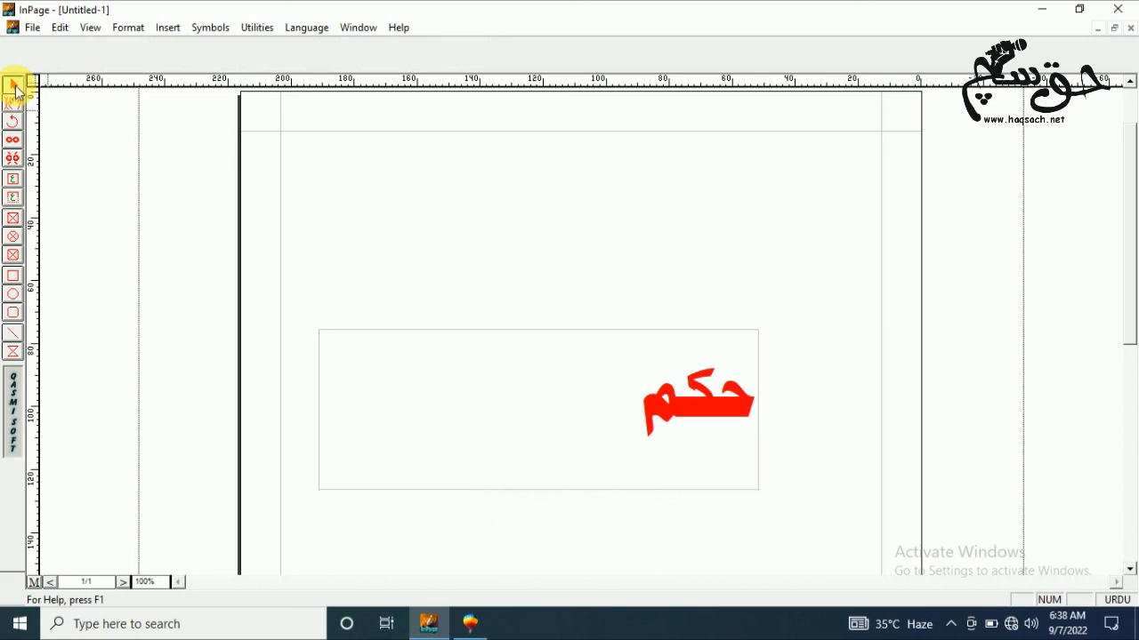
pyautogui.click(444, 342)
pyautogui.rightClick(509, 384)
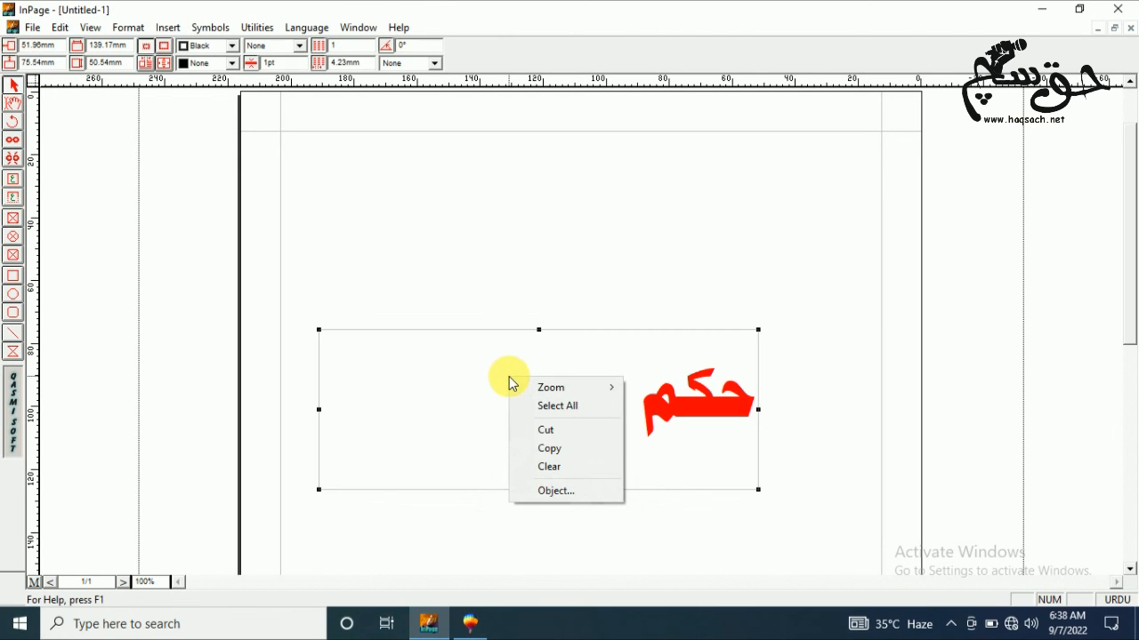
pyautogui.click(546, 447)
# Switch to CorelDRAW 9, paste the copied InPage text box into the drawing and show the whole red Urdu word.
pyautogui.click(469, 622)
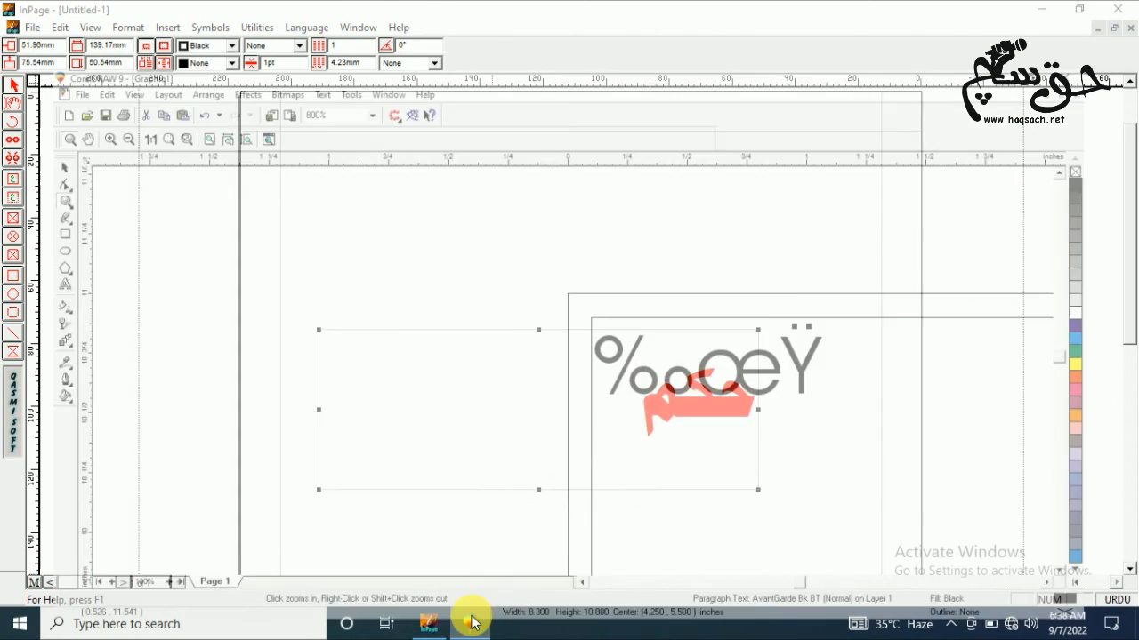
pyautogui.click(545, 291)
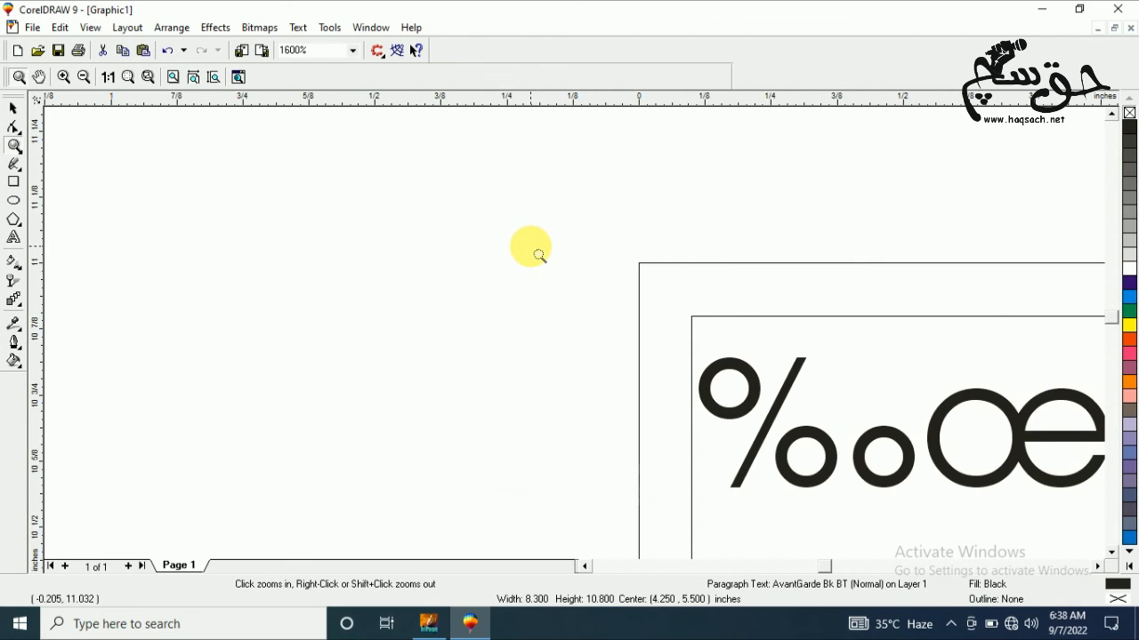
pyautogui.rightClick(530, 249)
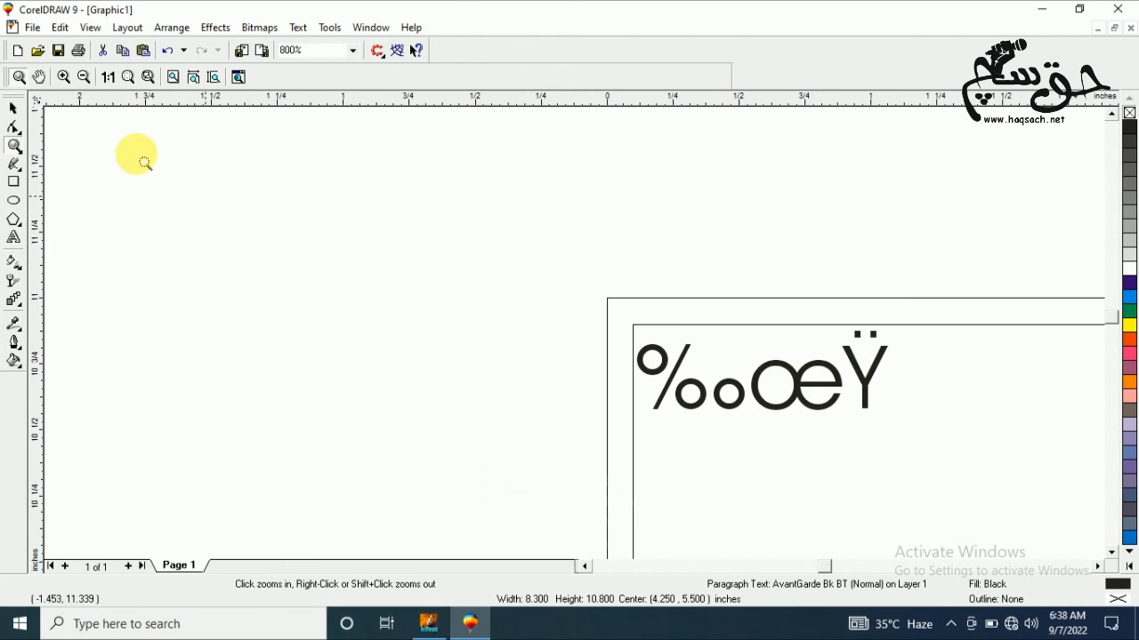
pyautogui.click(15, 107)
pyautogui.click(191, 178)
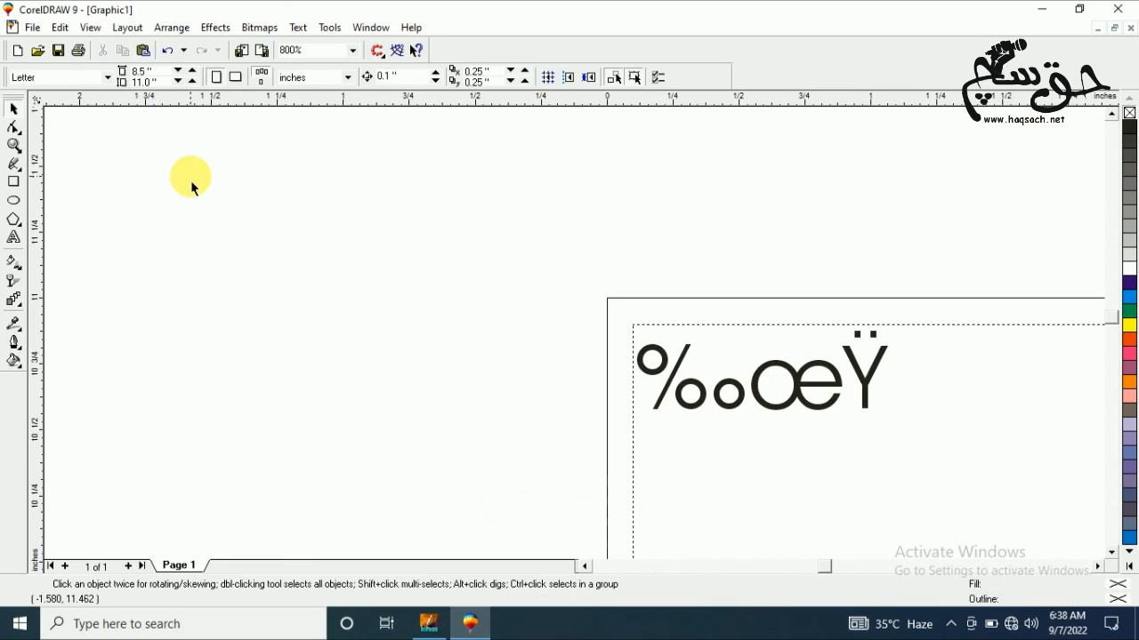
pyautogui.rightClick(230, 259)
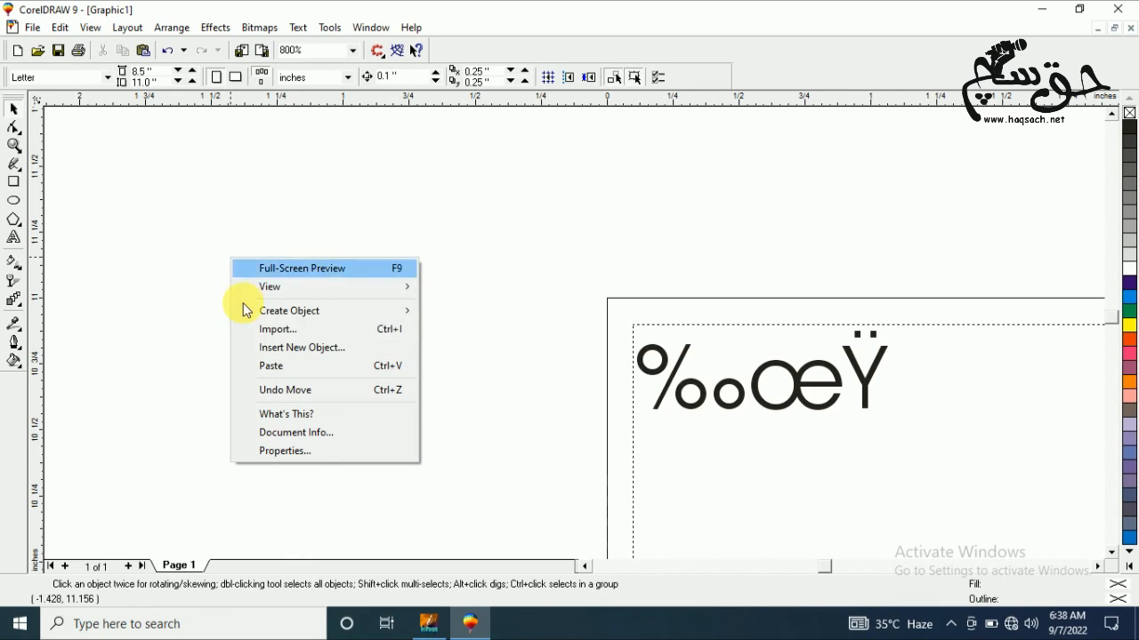
pyautogui.click(264, 364)
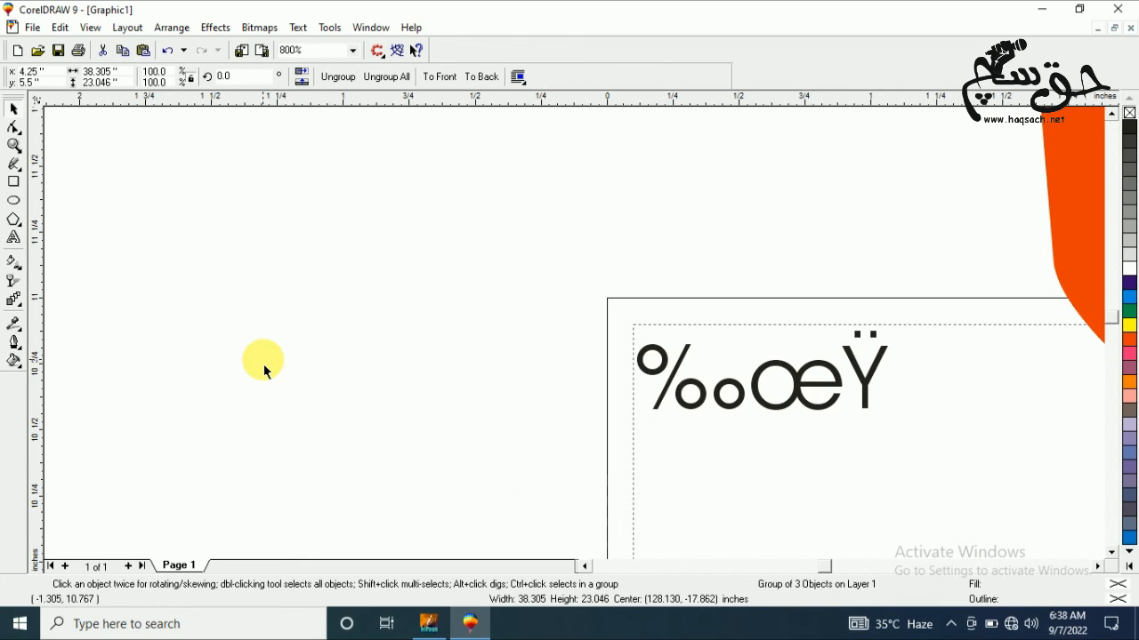
pyautogui.press('F4')
pyautogui.press('F5')
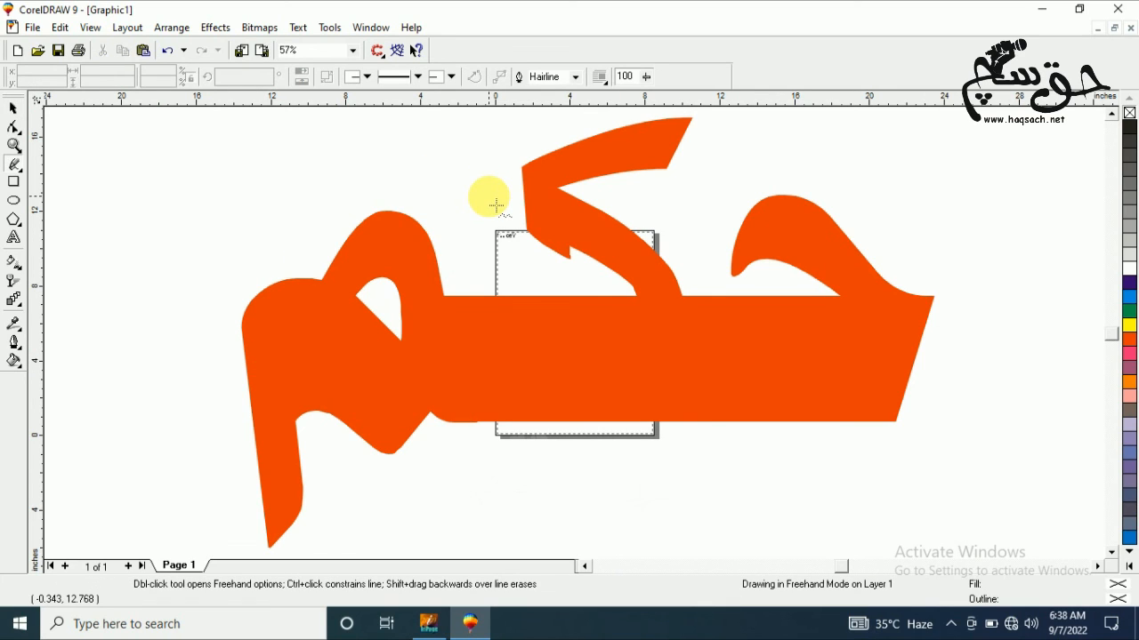
pyautogui.click(14, 108)
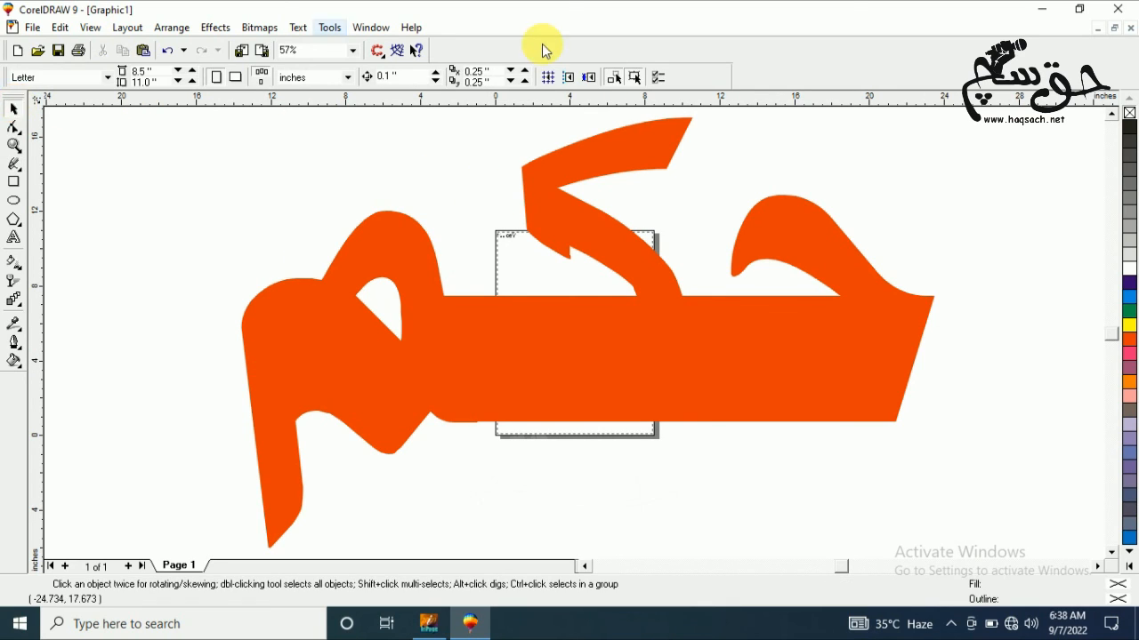
# Close CorelDRAW 9 without saving the changes to Graphic1 and return to InPage.
pyautogui.click(1118, 9)
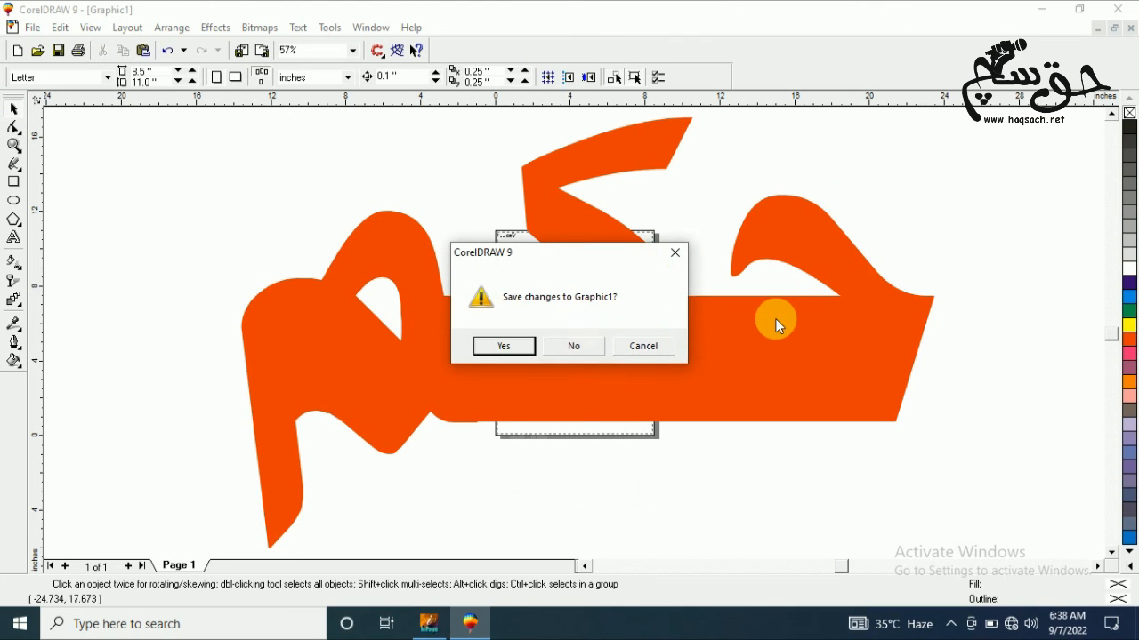
pyautogui.click(585, 351)
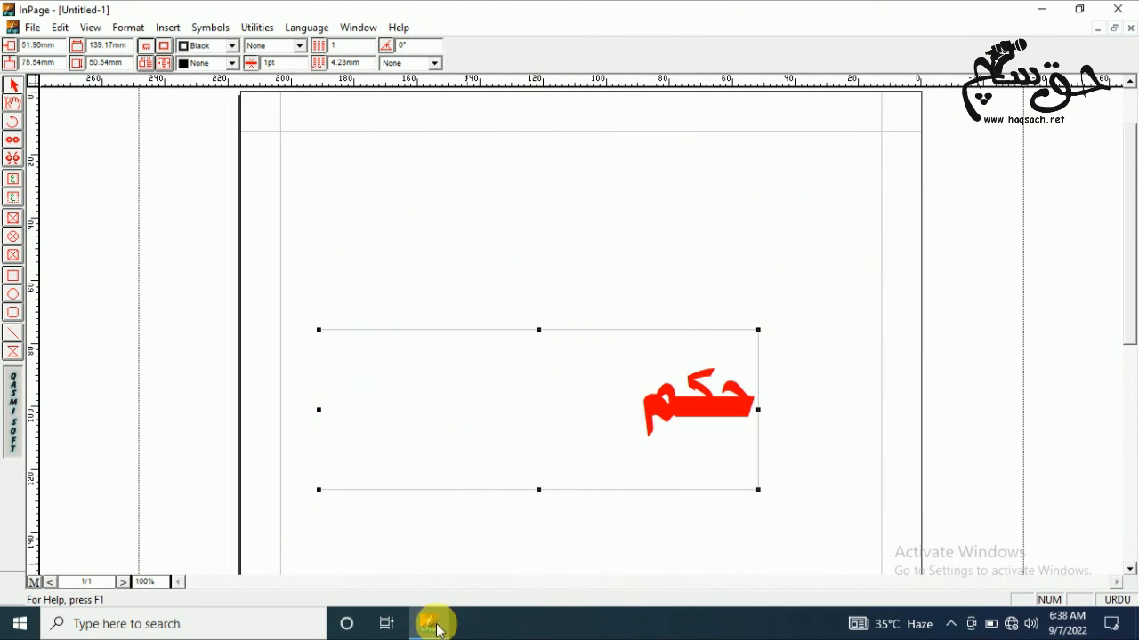